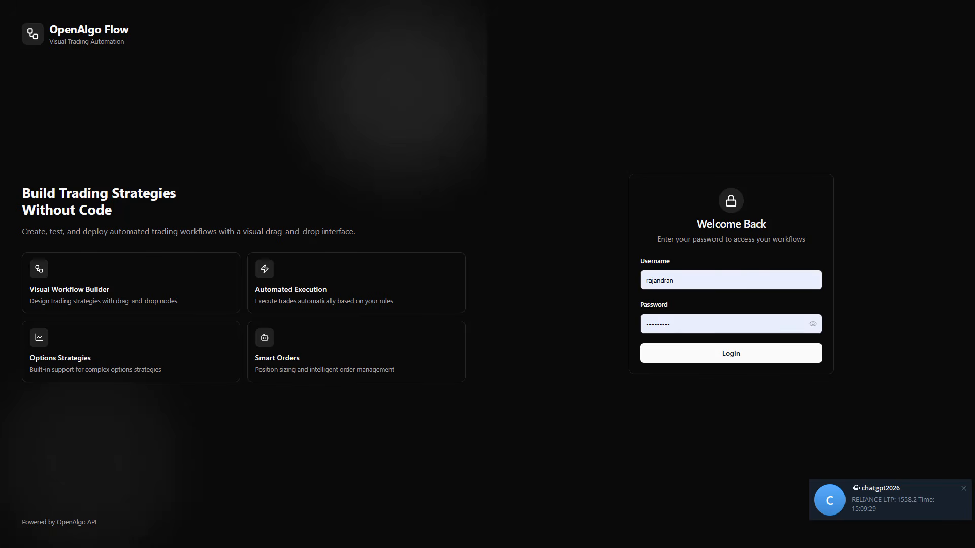
Step: Log in with the pre-filled credentials and open the Straddle workflow
left_click(697, 360)
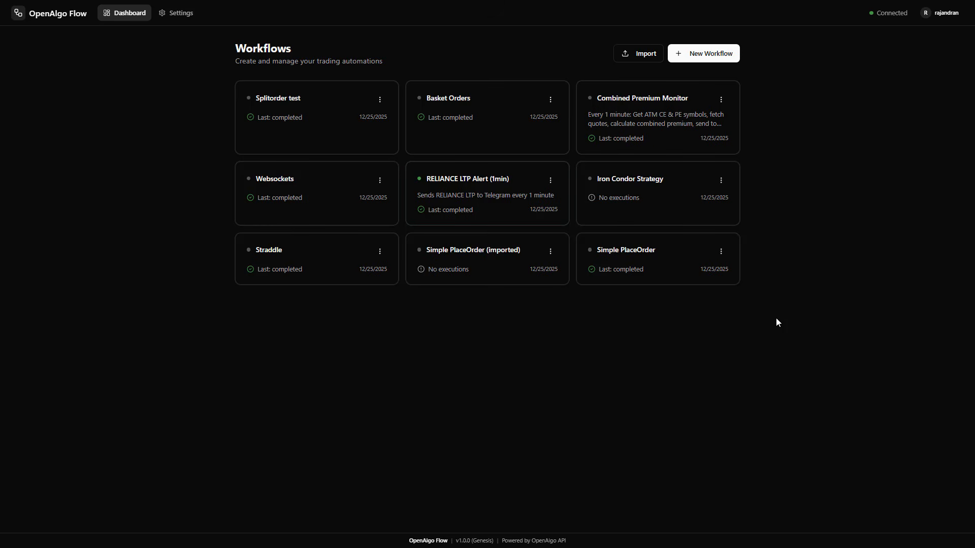
left_click(274, 261)
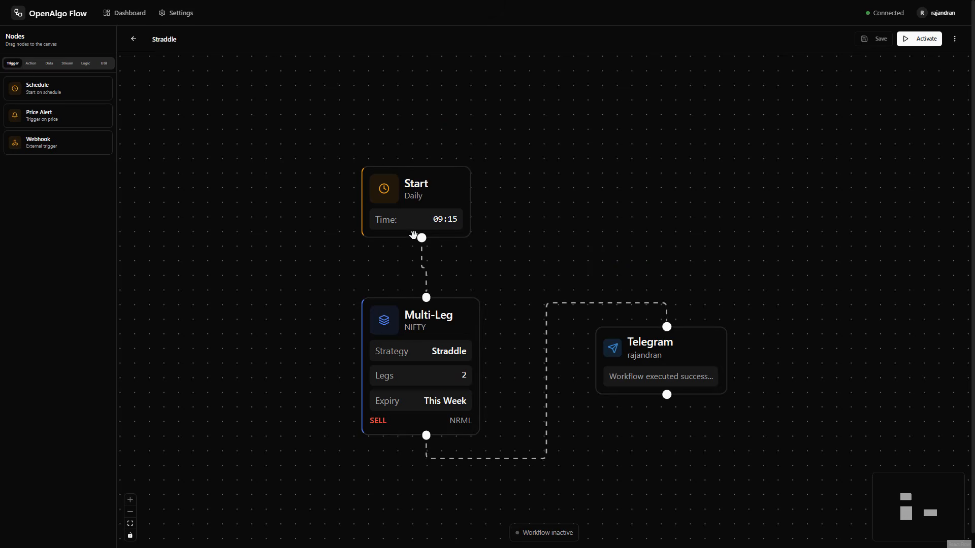
Step: Set the daily run time of the Straddle workflow's Start node to 09:20
left_click(384, 188)
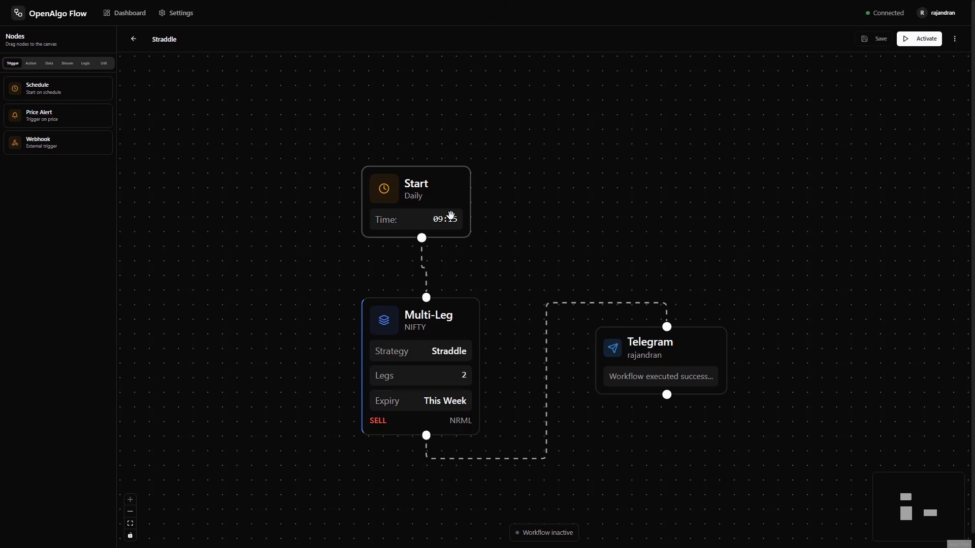
left_click(447, 219)
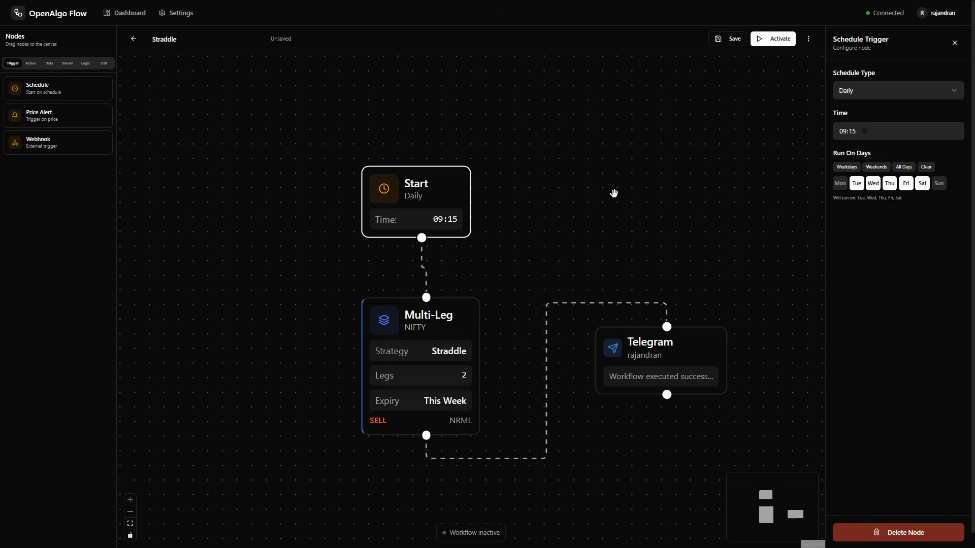
left_click(853, 133)
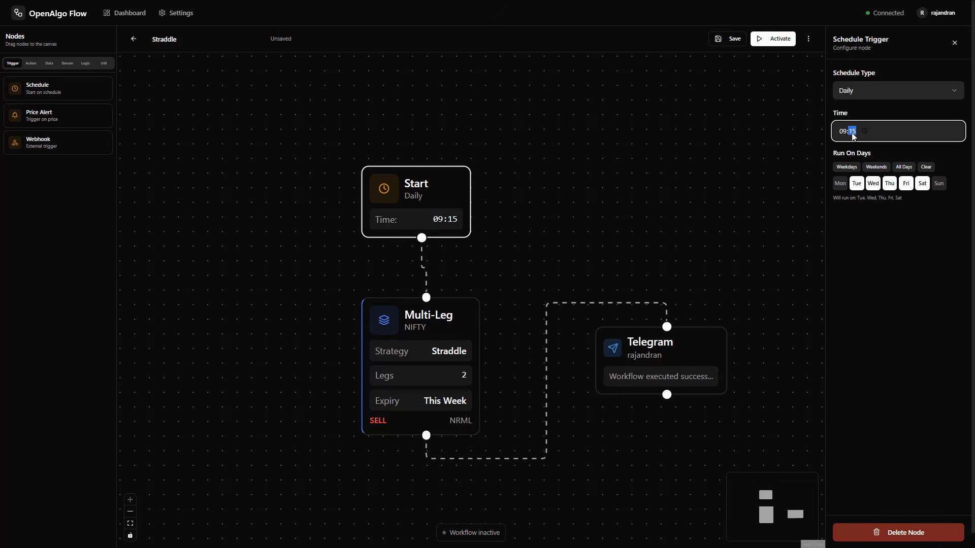
type("20")
left_click(668, 174)
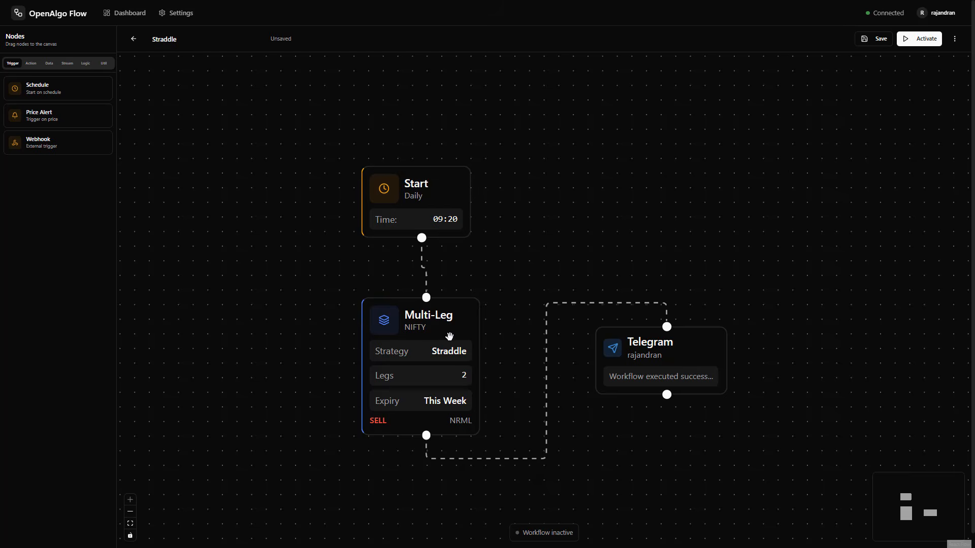
Step: Examine the strategy and expiry choices in the NIFTY Multi-Leg node's configuration
left_click(450, 337)
left_click(877, 92)
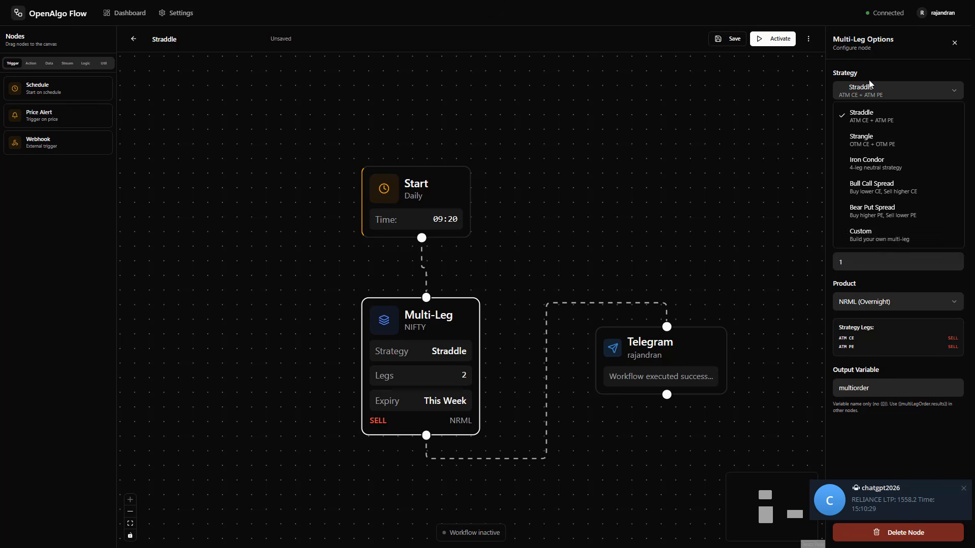
left_click(872, 86)
left_click(870, 171)
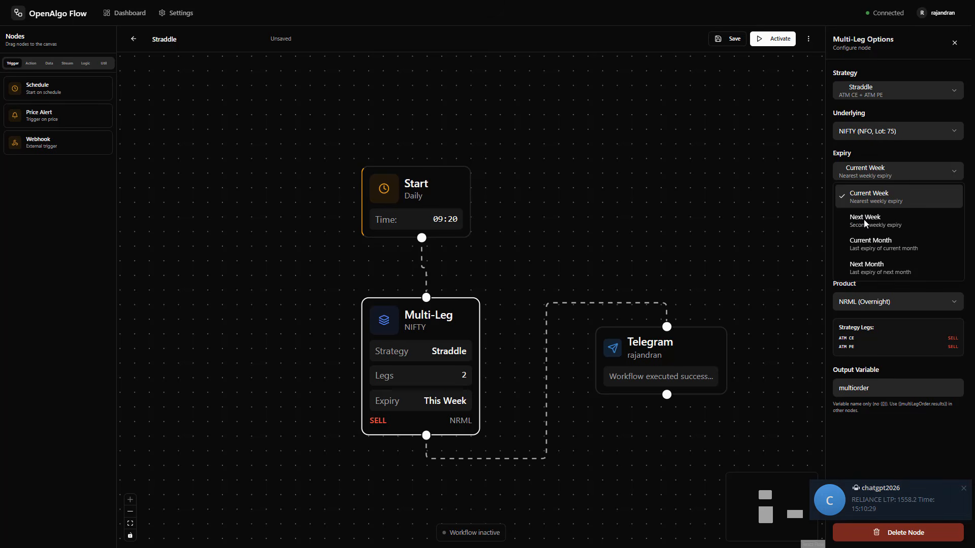
left_click(865, 153)
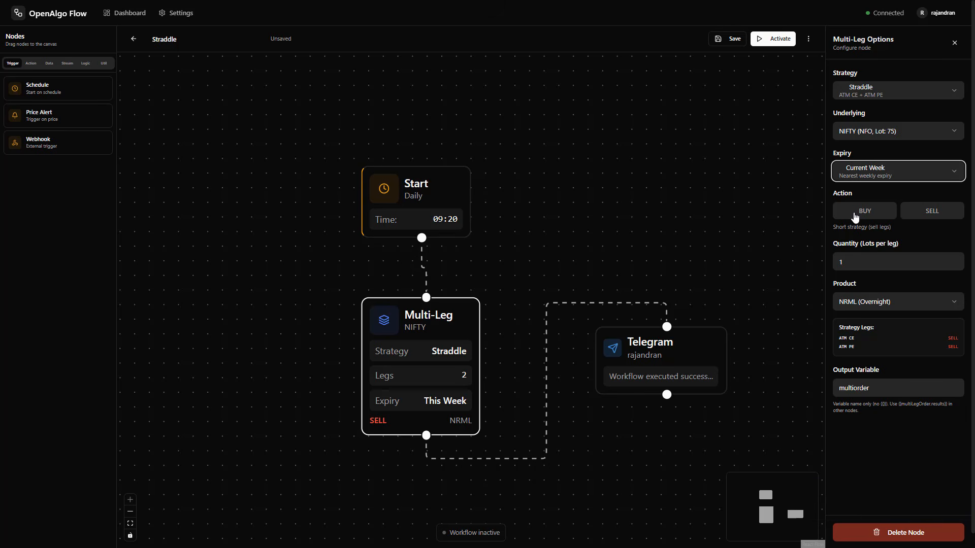
Step: Choose the SELL action for the Multi-Leg node with a quantity of 1 lot per leg
left_click(855, 217)
left_click(942, 213)
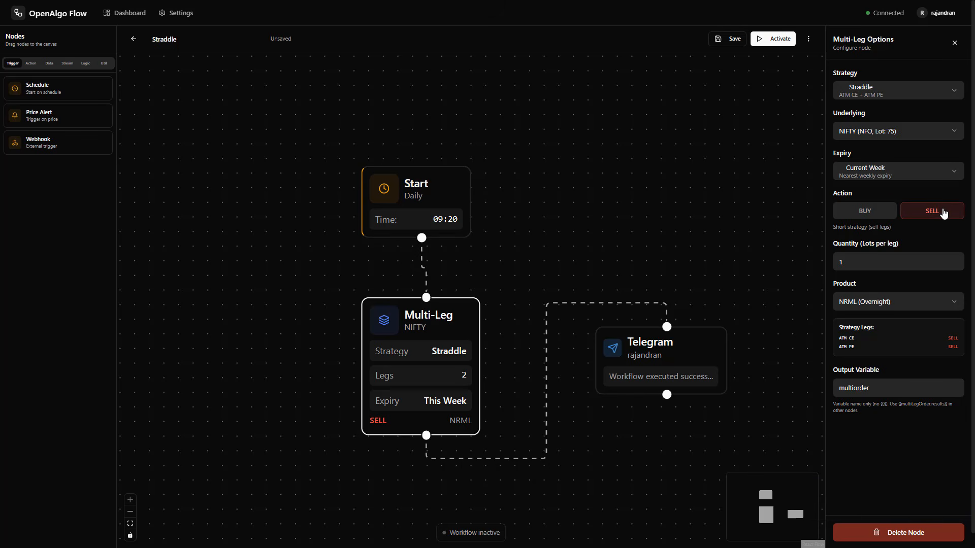
left_click(854, 262)
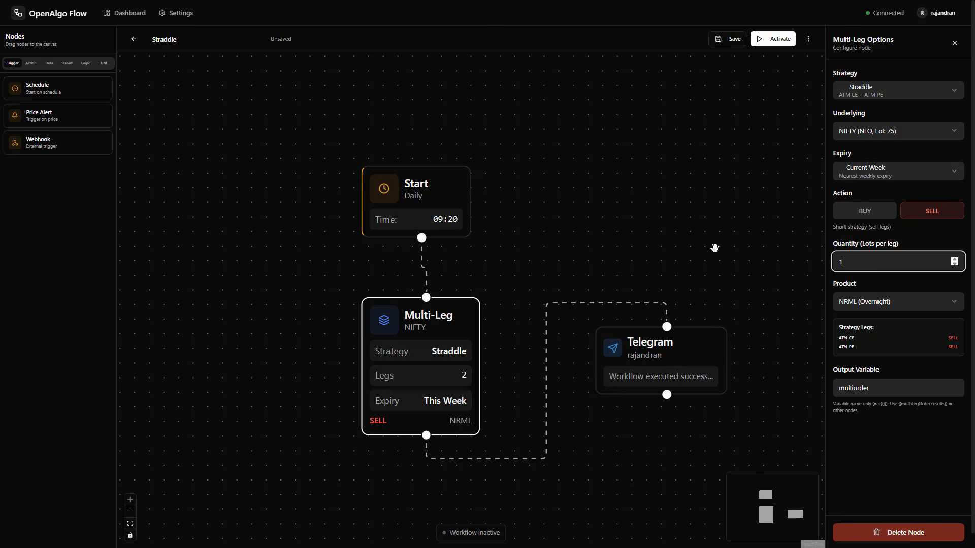
left_click(713, 247)
Step: Save the Straddle workflow and run it immediately
left_click(871, 39)
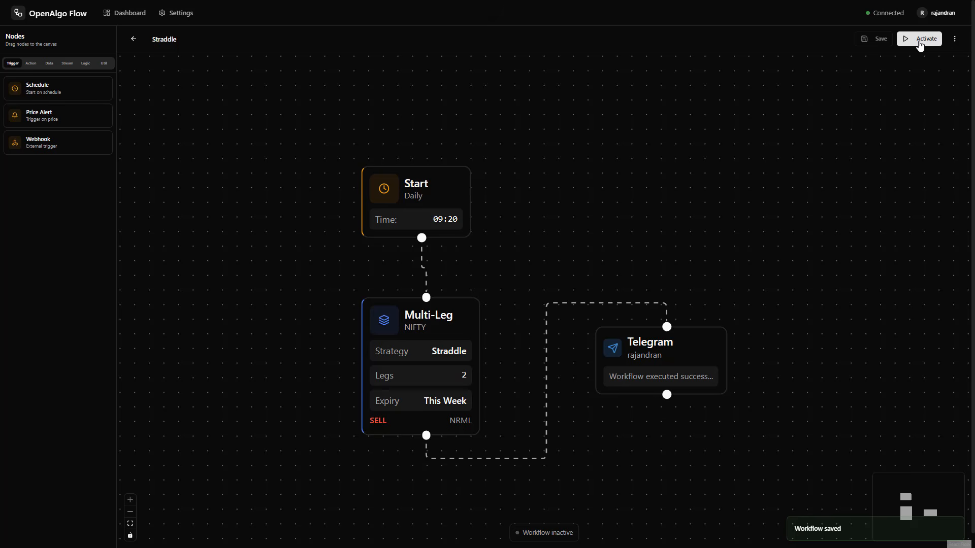
left_click(955, 38)
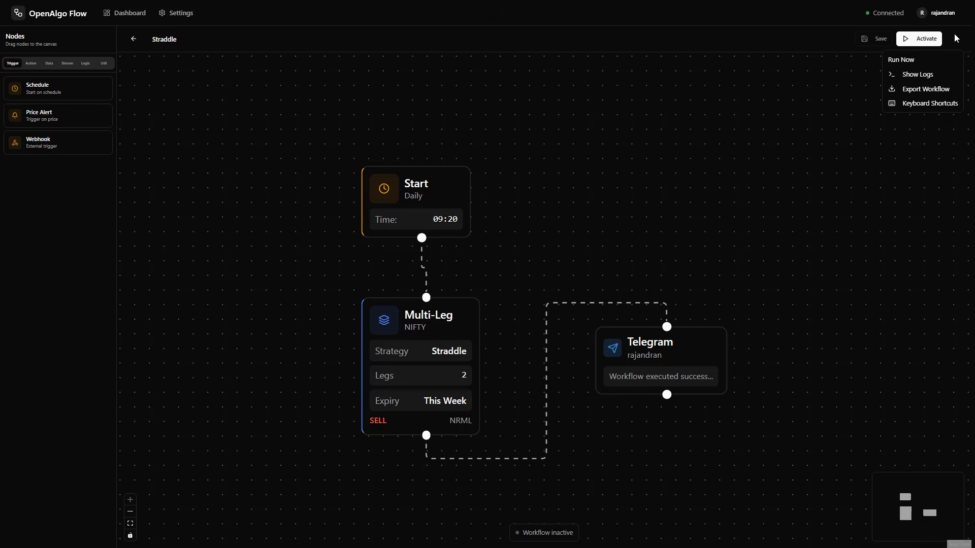
left_click(901, 60)
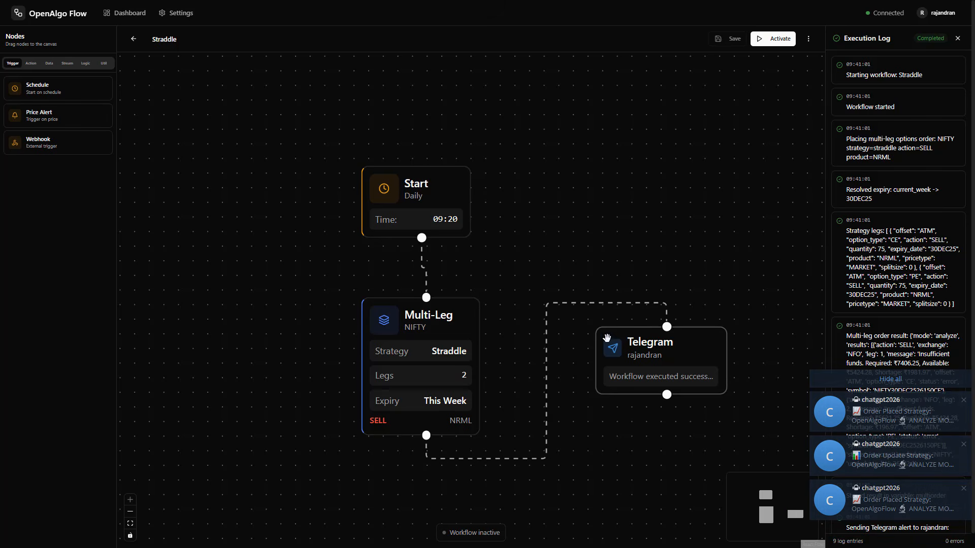
Step: Examine the alert message configured in the Telegram node
left_click(628, 343)
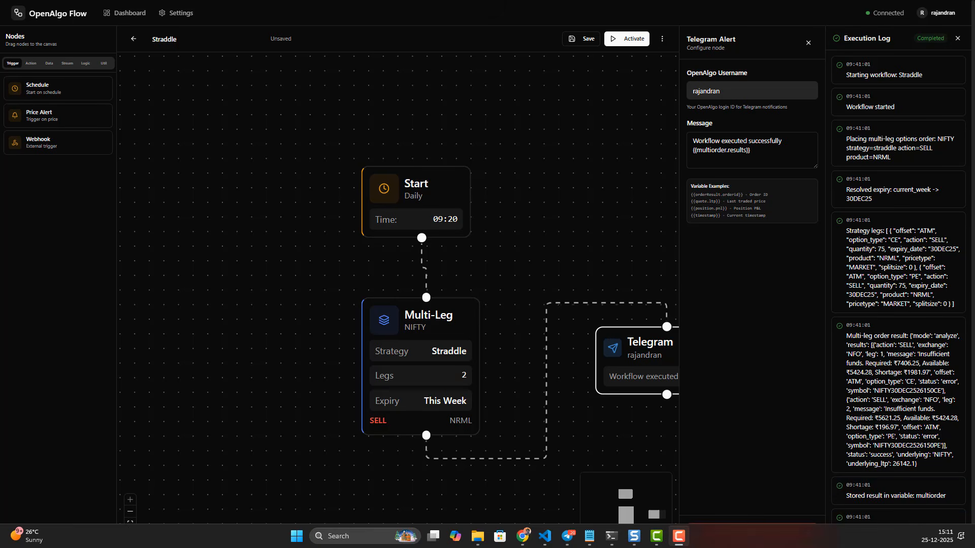
left_click(609, 171)
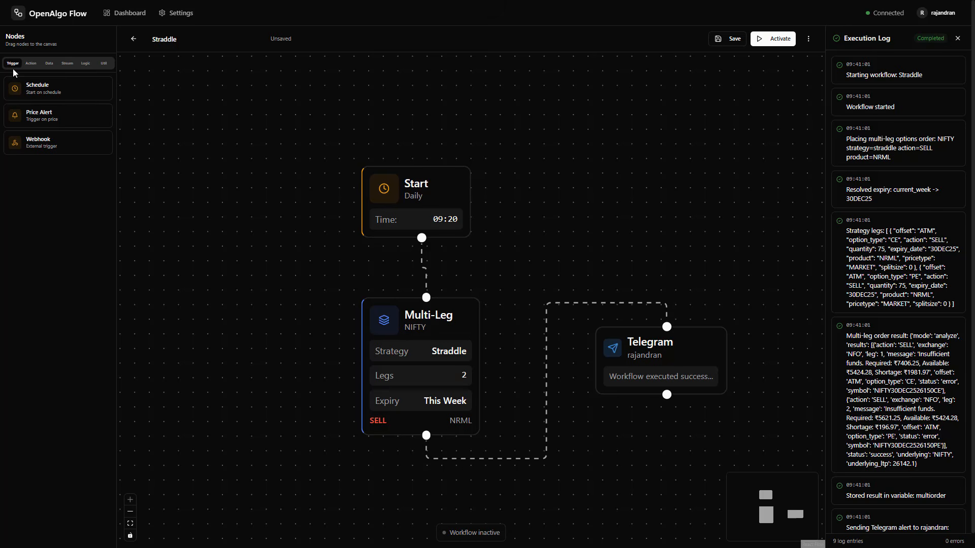
Step: Examine the nodes available in the Action, Data, Stream, Logic, Util and Trigger categories
left_click(32, 67)
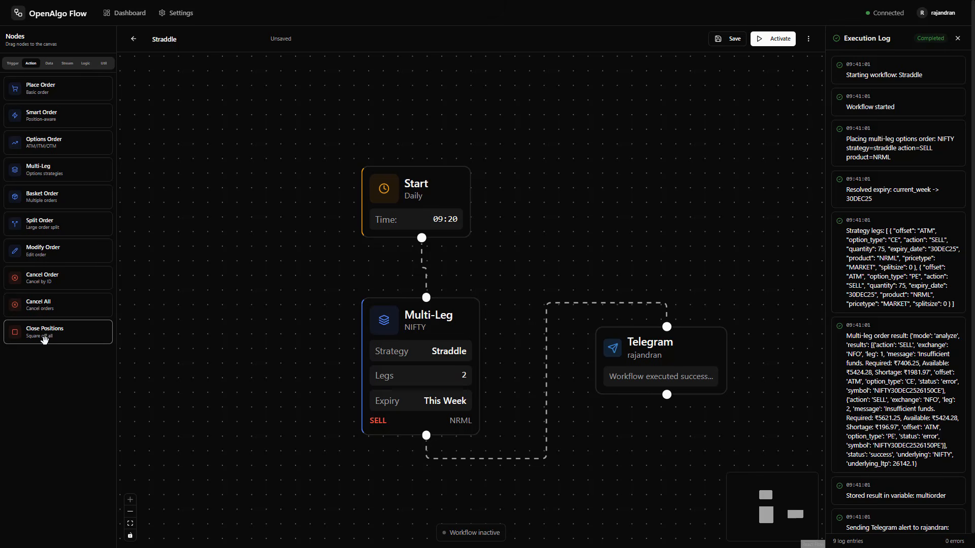
left_click(49, 63)
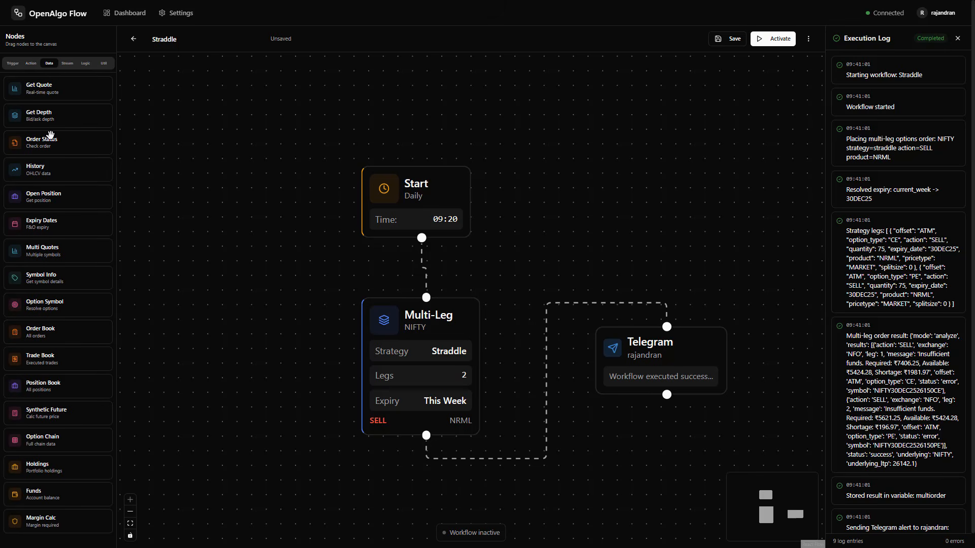
scroll(49, 153, "down", 1)
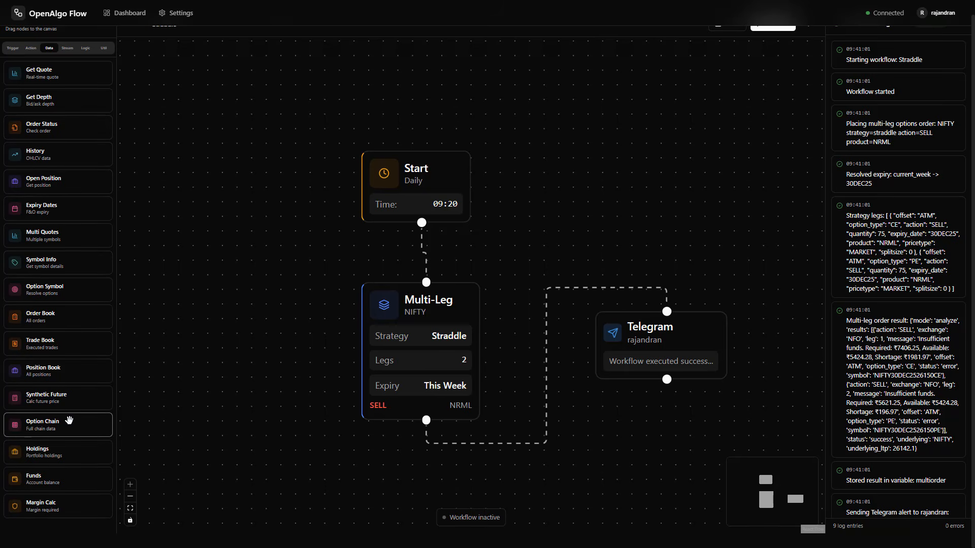
left_click(66, 48)
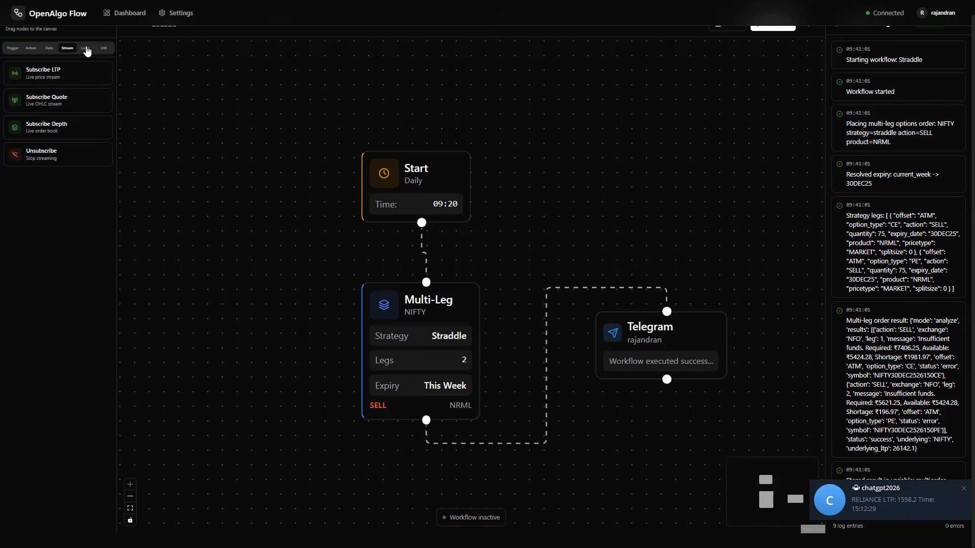
left_click(85, 48)
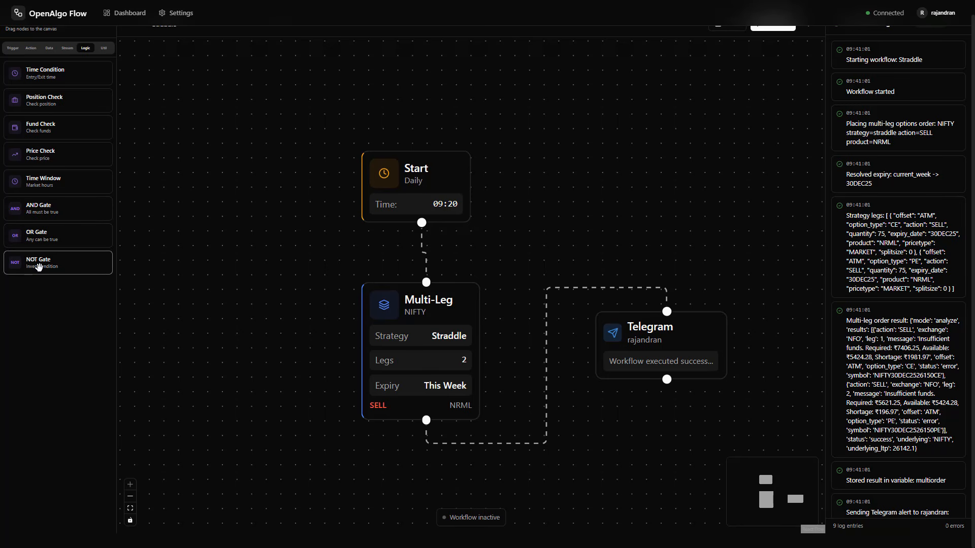
left_click(104, 49)
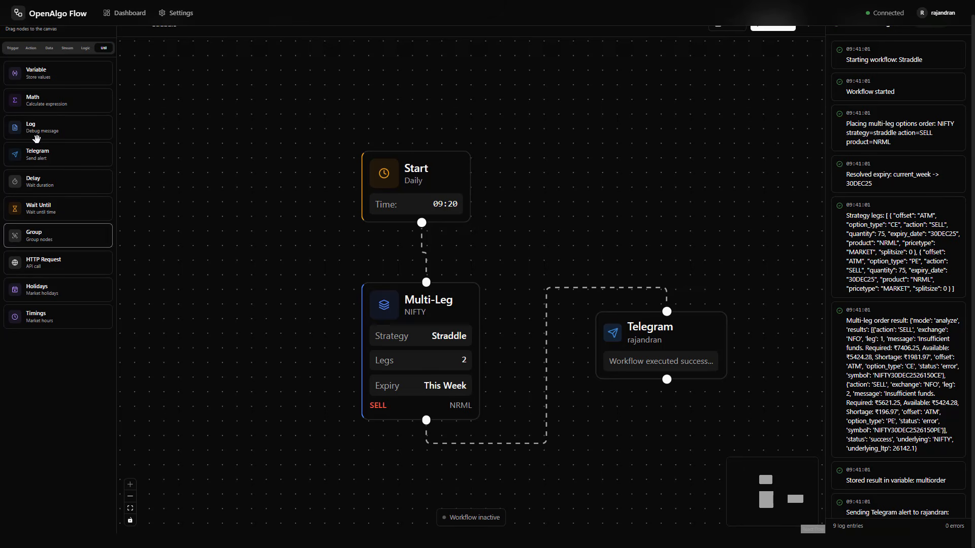
left_click(12, 49)
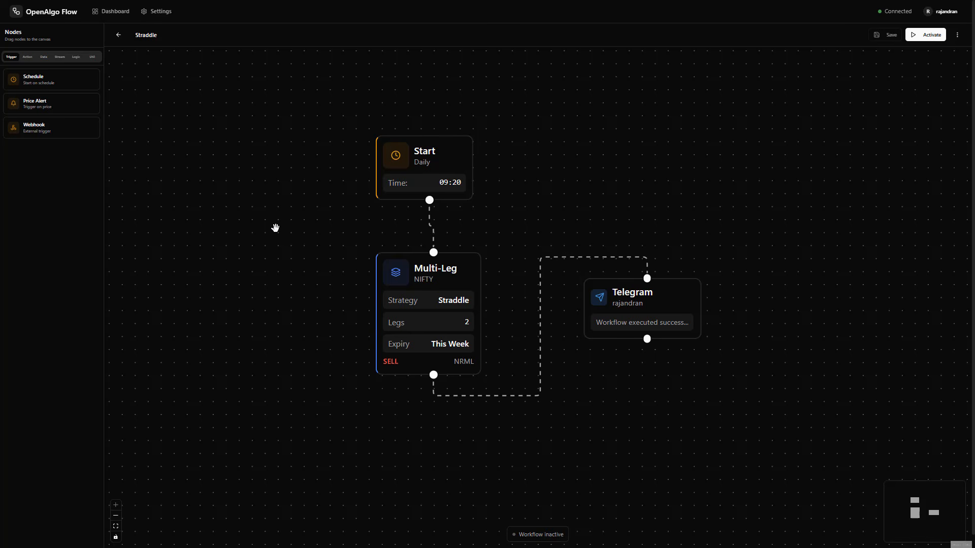
Step: Return to the workflow list and create a new workflow named "My Simple Workflow"
left_click(119, 37)
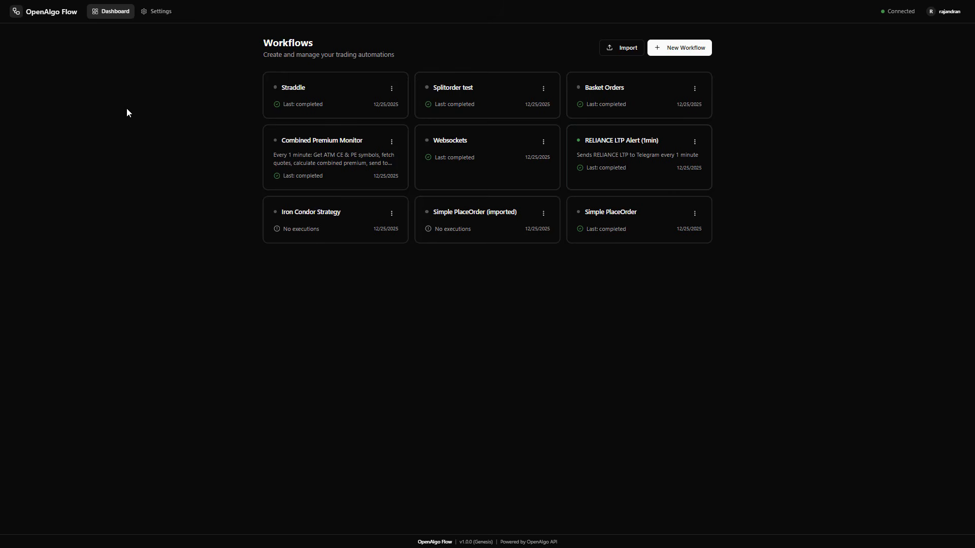
left_click(670, 51)
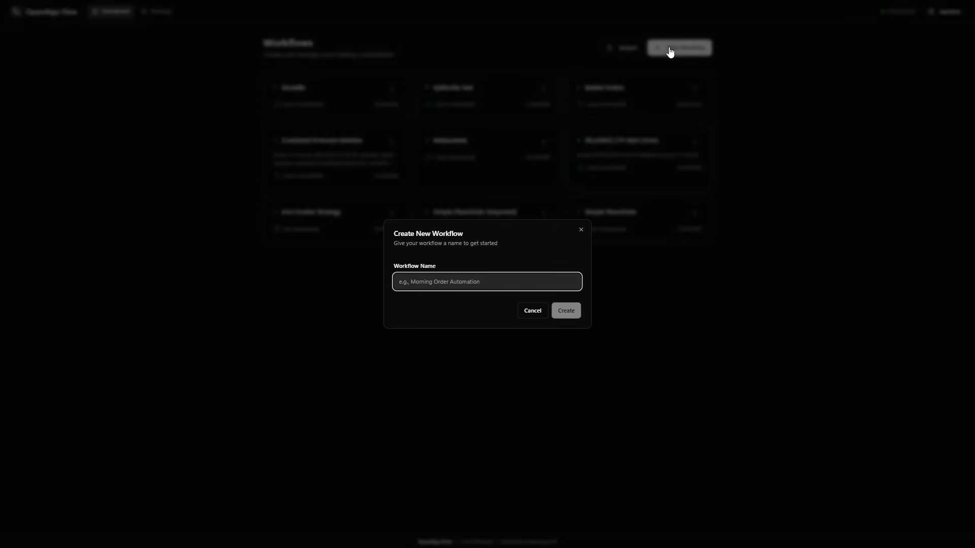
left_click(454, 278)
type("M")
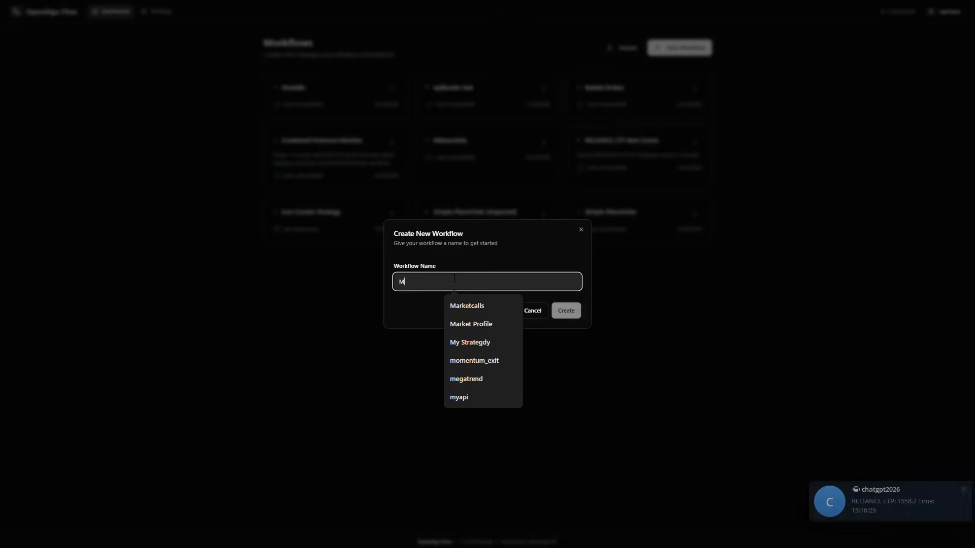
type("y Simp")
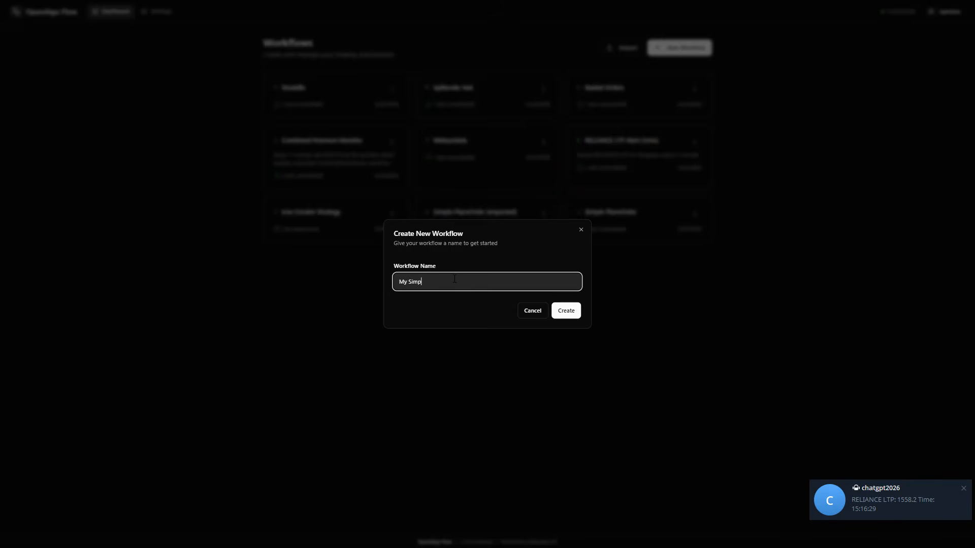
type("le Workflow")
left_click(572, 317)
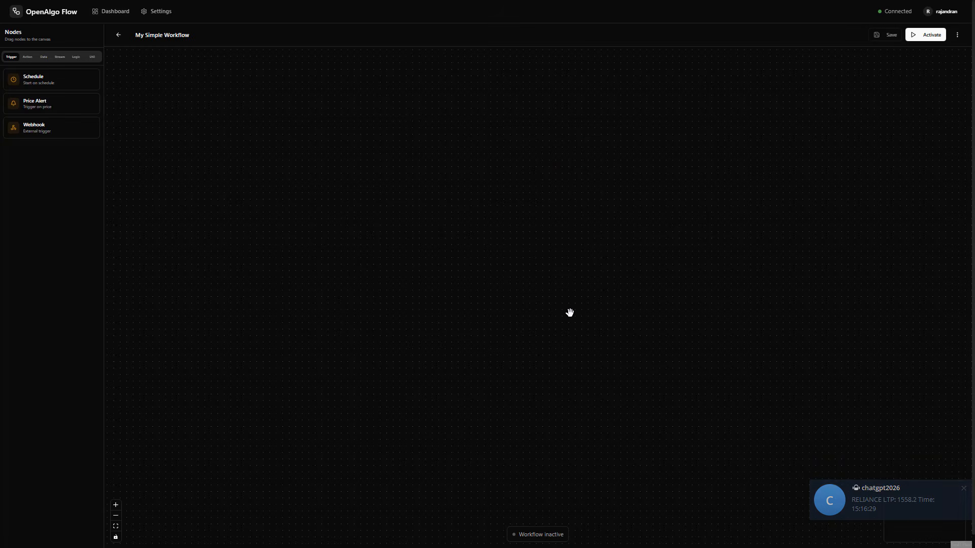
Step: Add a Schedule trigger node to the upper part of the empty canvas and open its configuration
left_click_drag(37, 77, 482, 118)
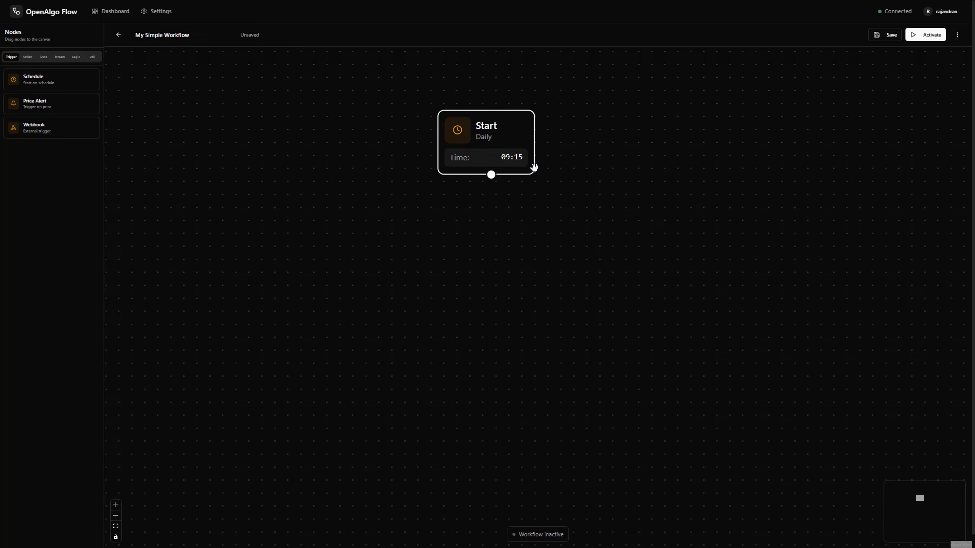
left_click(485, 154)
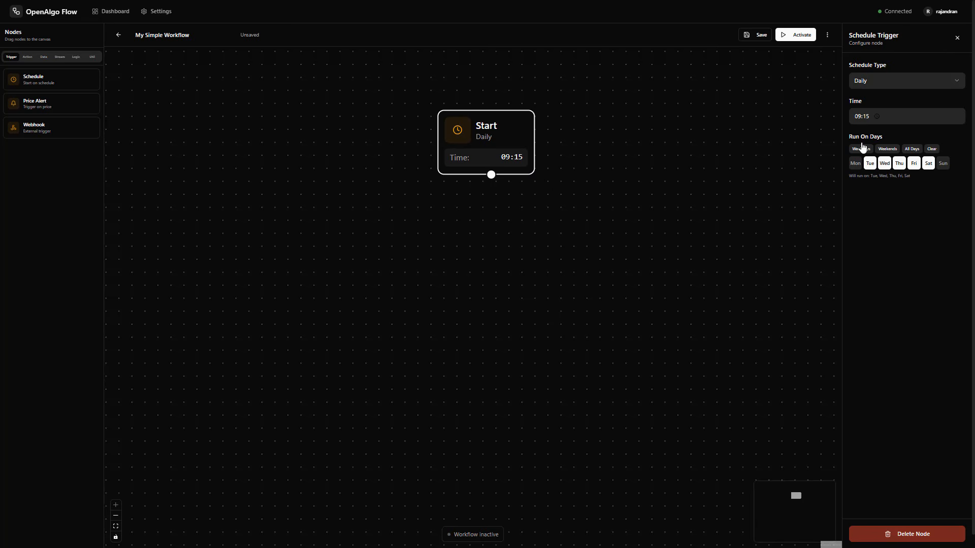
Step: Try the Monday toggle and the Weekends, All Days and Clear presets, and set the trigger's run days to Weekdays
left_click(855, 163)
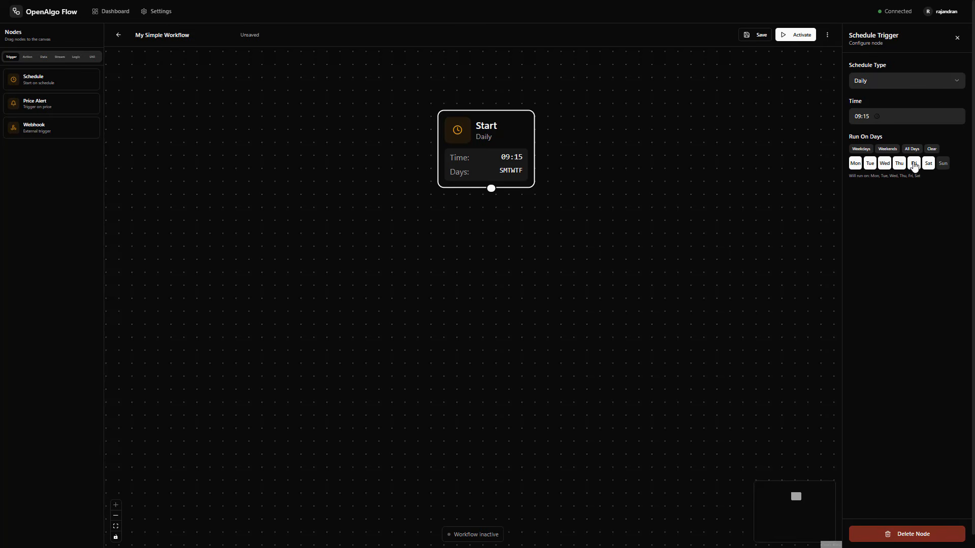
left_click(855, 161)
left_click(887, 149)
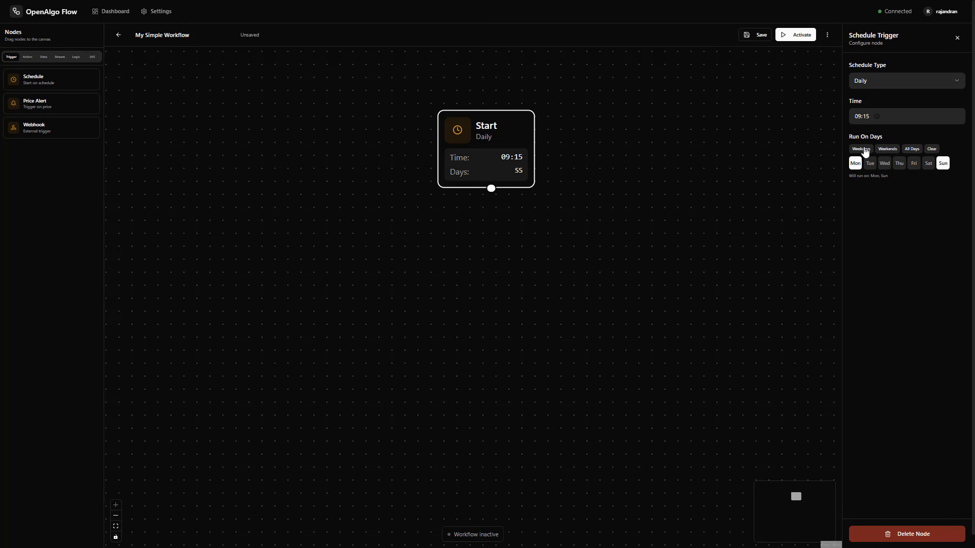
left_click(911, 150)
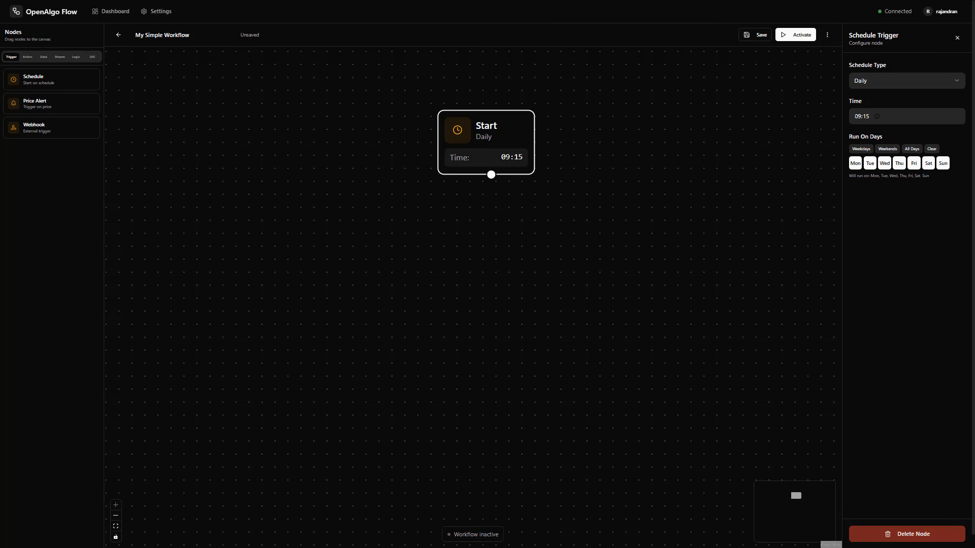
left_click(932, 149)
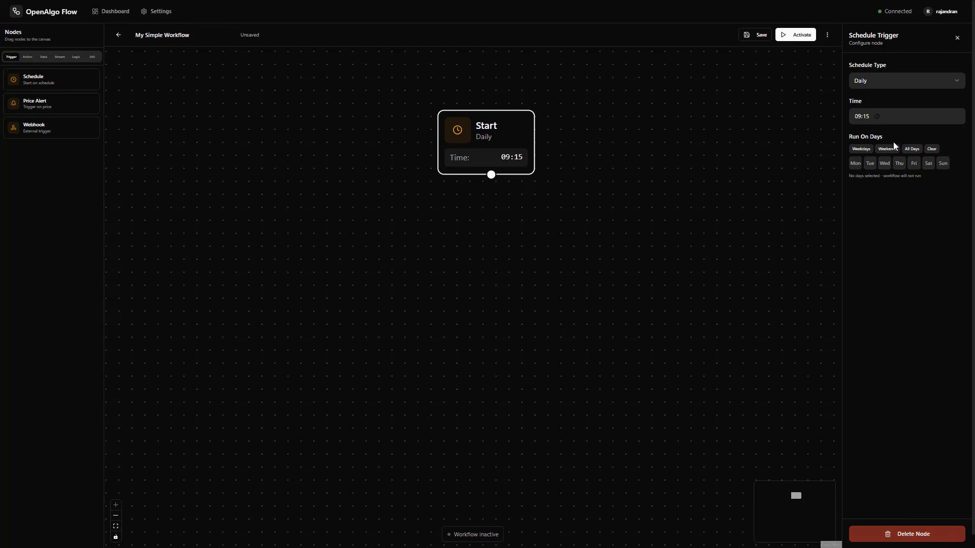
left_click(862, 149)
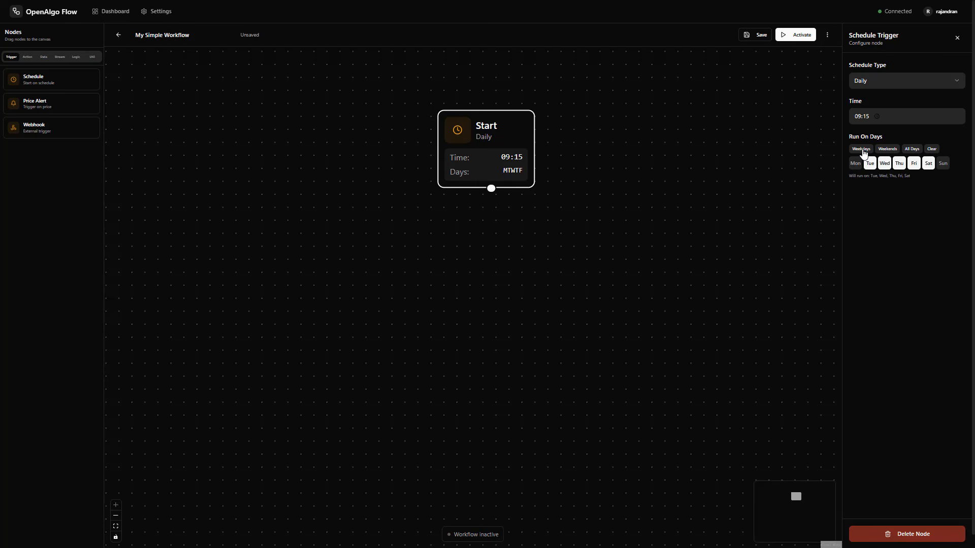
Step: Apply the All Days preset to the trigger's run days and exclude Saturday and Sunday
left_click(913, 151)
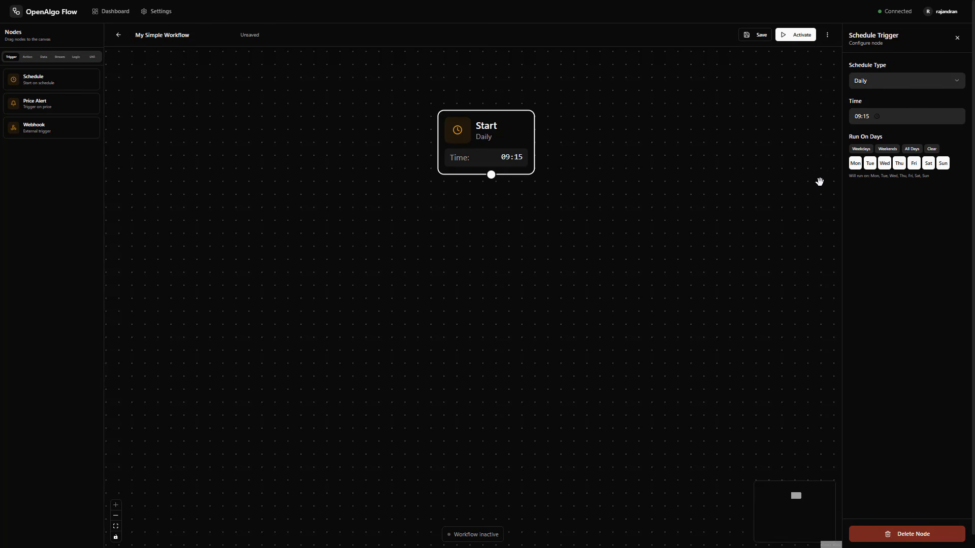
left_click(929, 163)
left_click(943, 163)
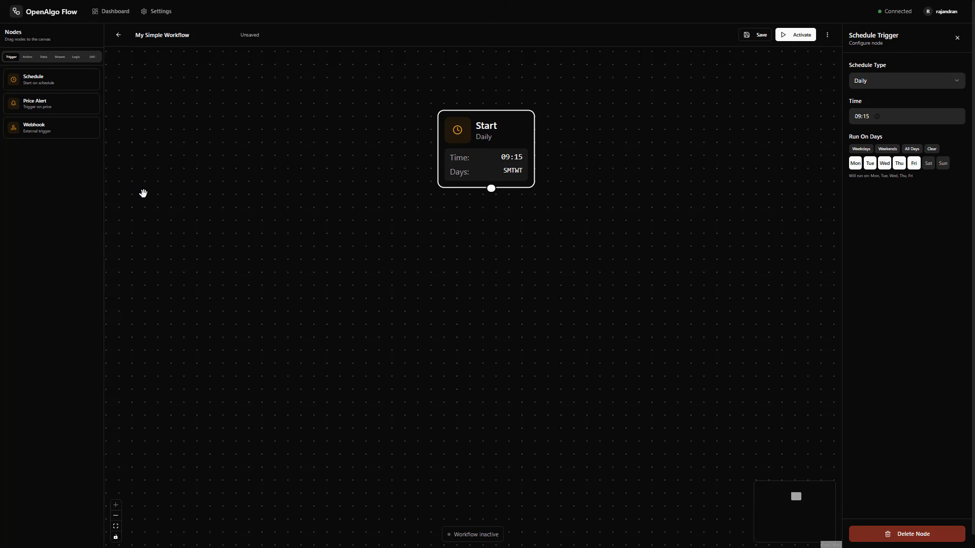
Step: Add a Place Order node below and to the left of the Start node and connect Start's output to its input
left_click(28, 56)
left_click_drag(34, 79, 349, 304)
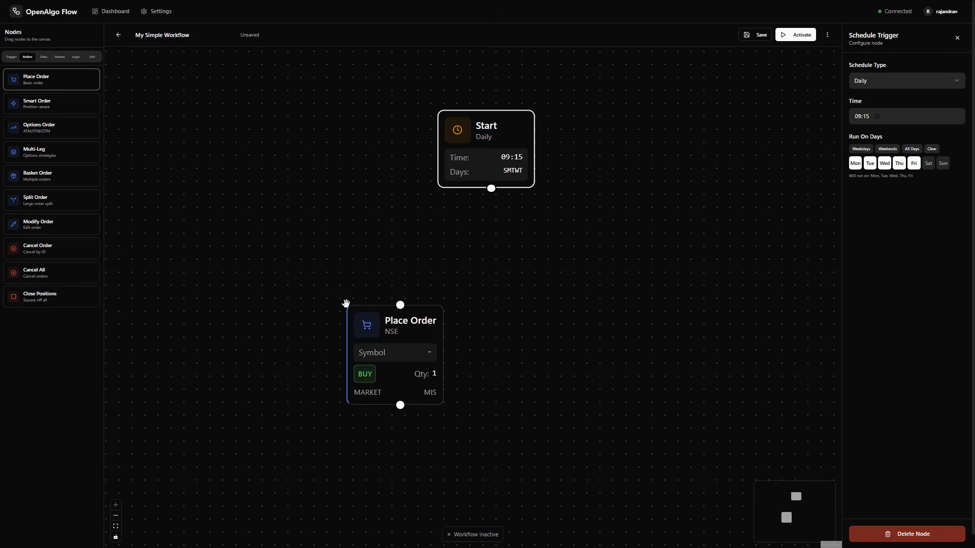
left_click_drag(396, 349, 355, 330)
left_click_drag(492, 188, 361, 292)
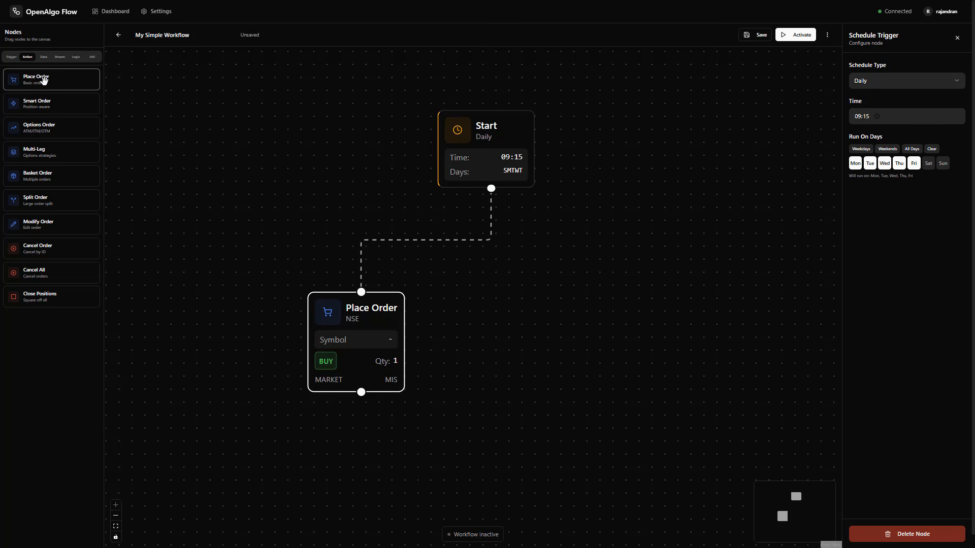
Step: Add a second Place Order node level with the first, below and to the right of Start, and connect Start to it
left_click_drag(35, 77, 576, 315)
left_click_drag(619, 348, 627, 318)
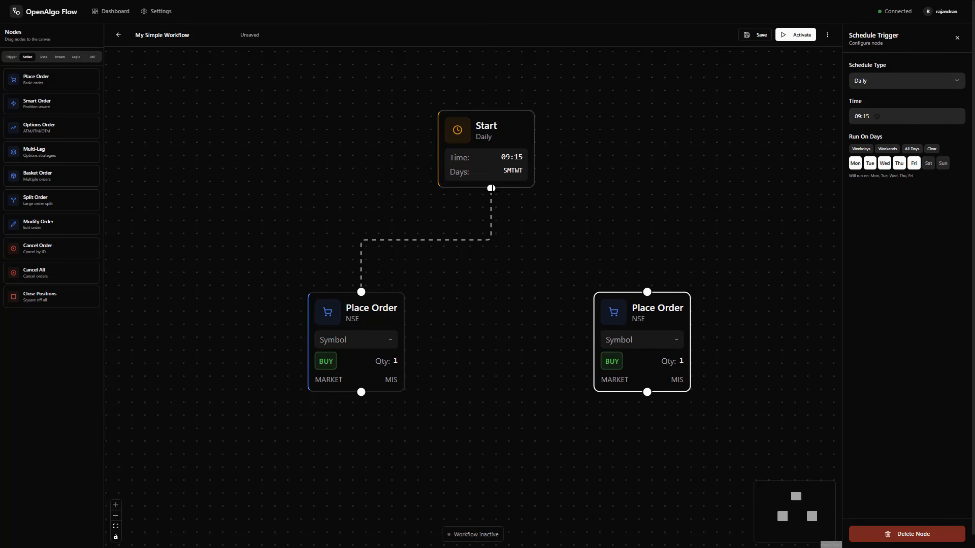
left_click_drag(491, 189, 647, 292)
Step: Configure the left Place Order node with product CNC, symbol RELIANCE and quantity 10
left_click(338, 342)
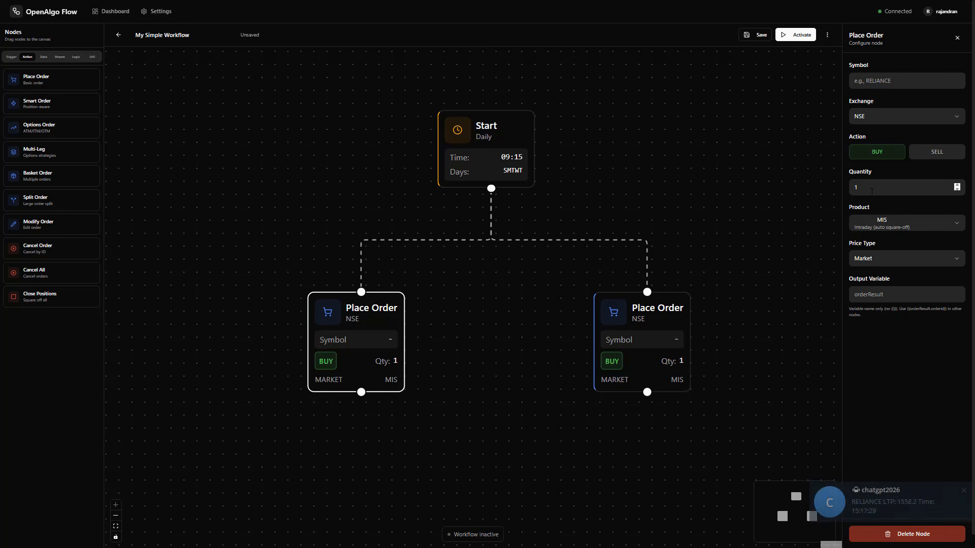
left_click(902, 221)
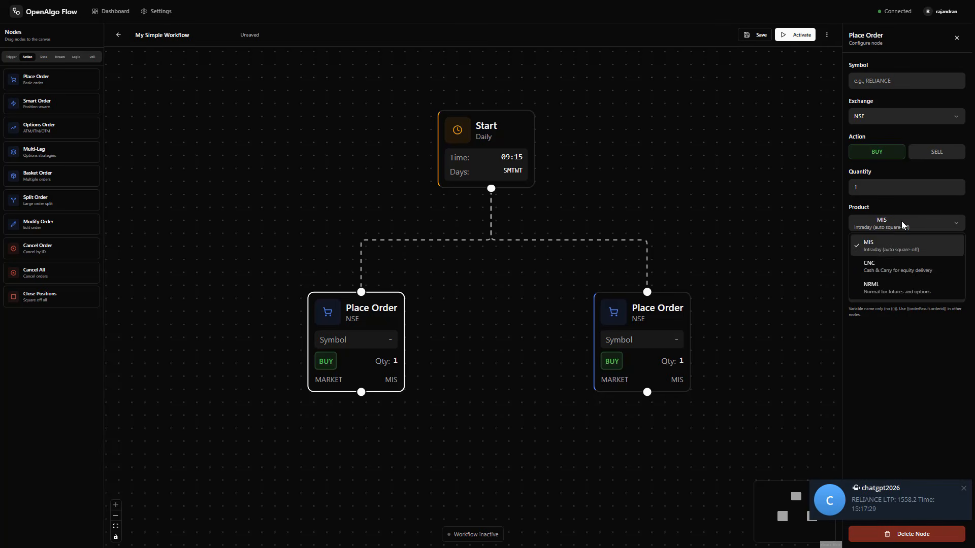
left_click(890, 261)
left_click(878, 83)
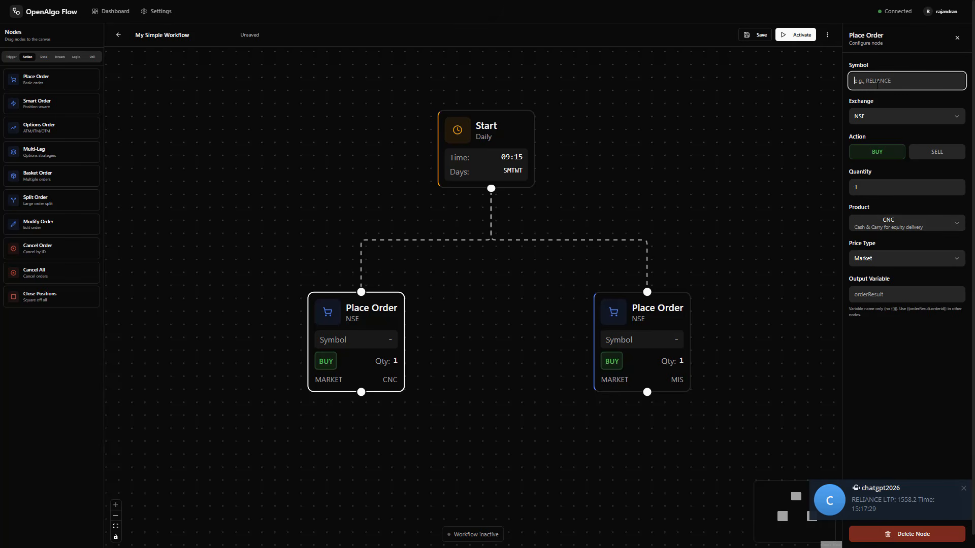
type("RELIANCE")
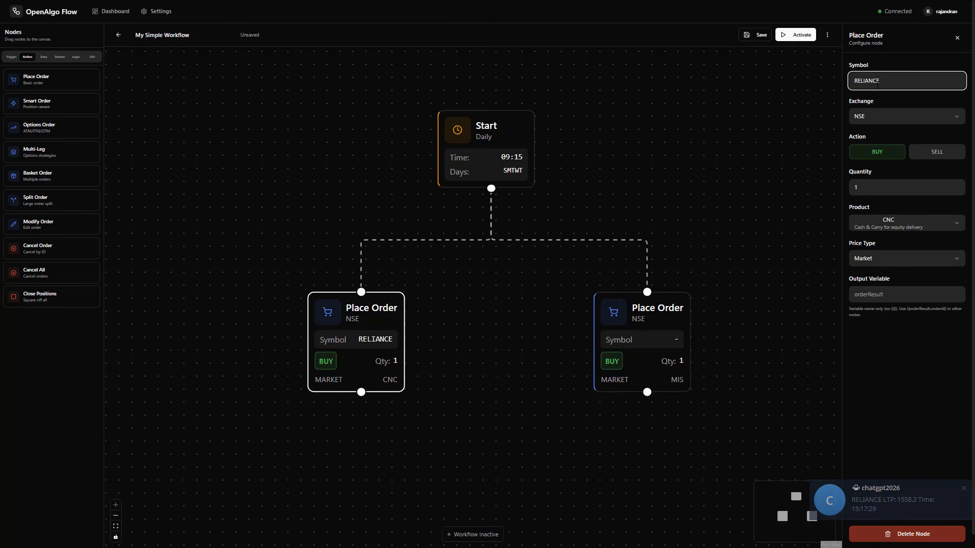
left_click(885, 184)
type("0")
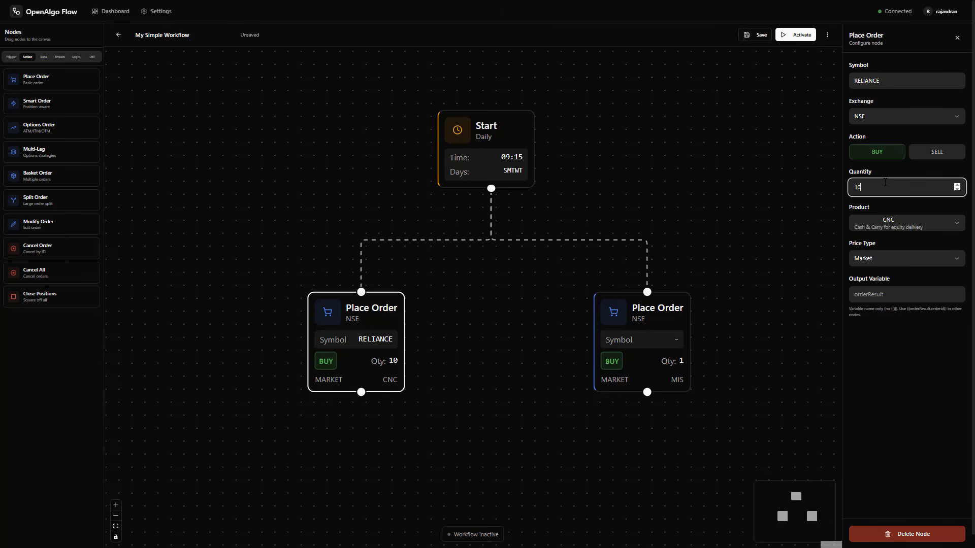
Step: Configure the right Place Order node with symbol INFY and quantity 20, and close its configuration
left_click(675, 338)
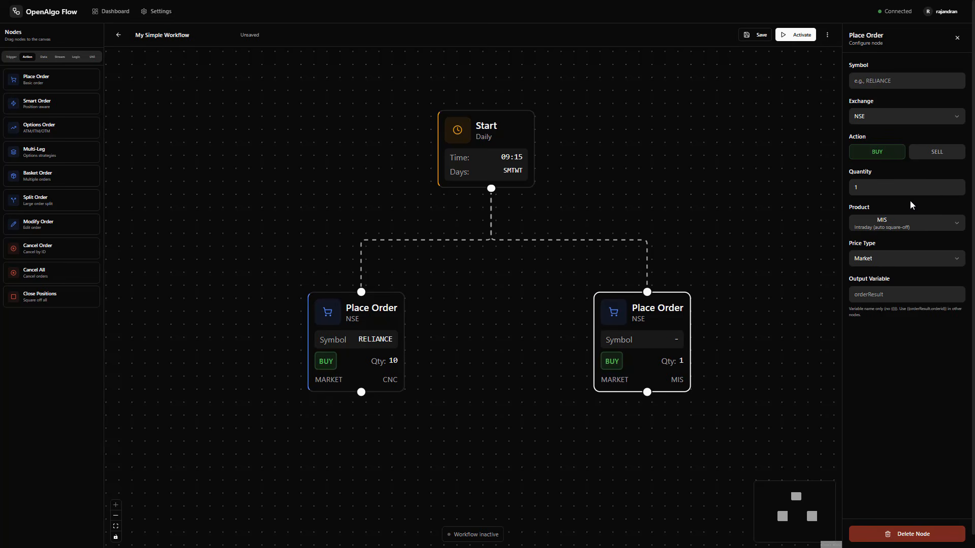
left_click(876, 78)
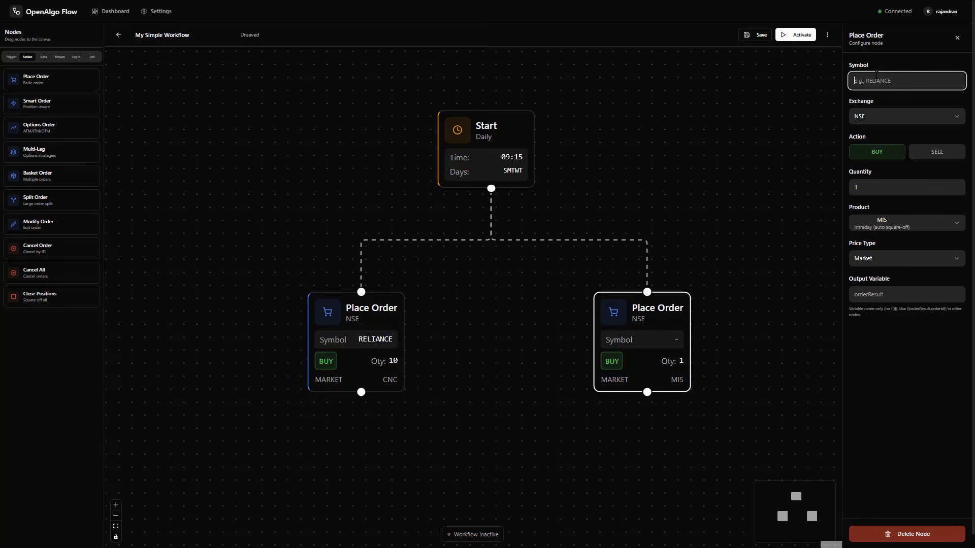
type("INFY")
left_click(868, 191)
type("20")
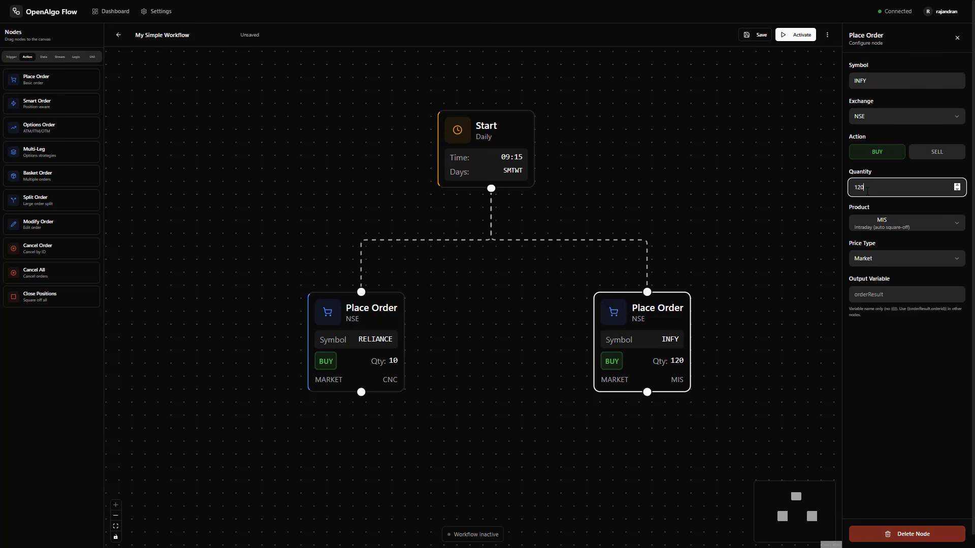
key("BackSpace")
key("BackSpace")
type("20")
key("BackSpace")
key("BackSpace")
type("0")
double_click(957, 189)
left_click_drag(917, 188, 820, 186)
type("20")
left_click(789, 200)
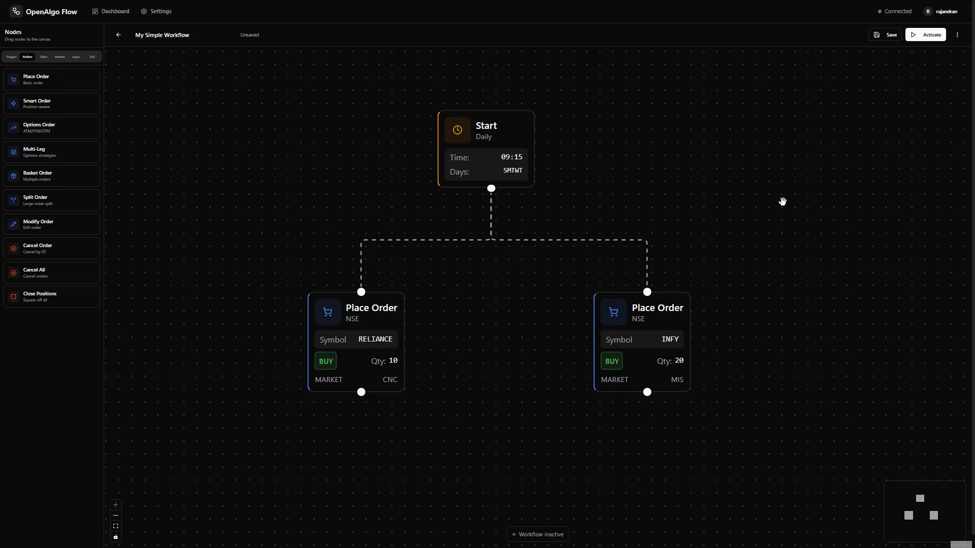
Step: Try to run the unsaved workflow immediately
left_click(957, 36)
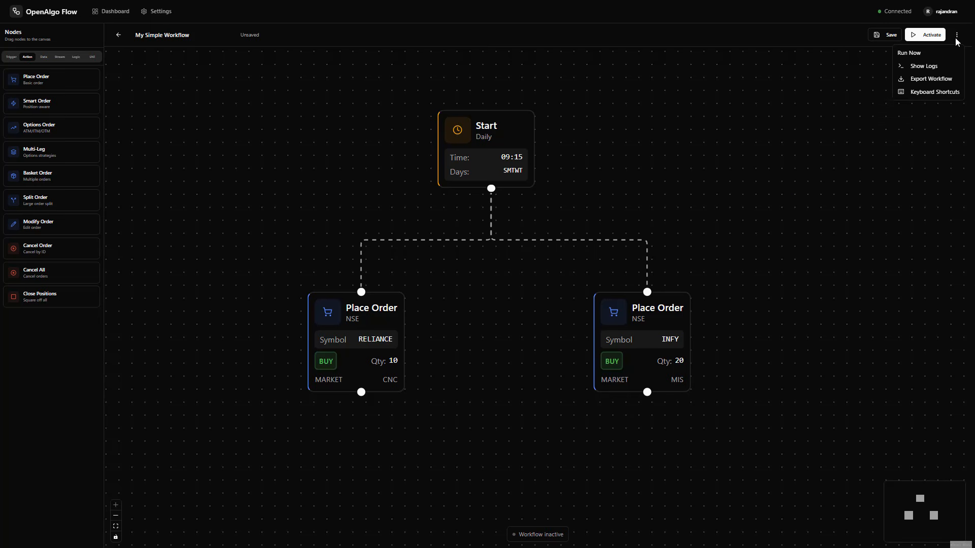
left_click(902, 53)
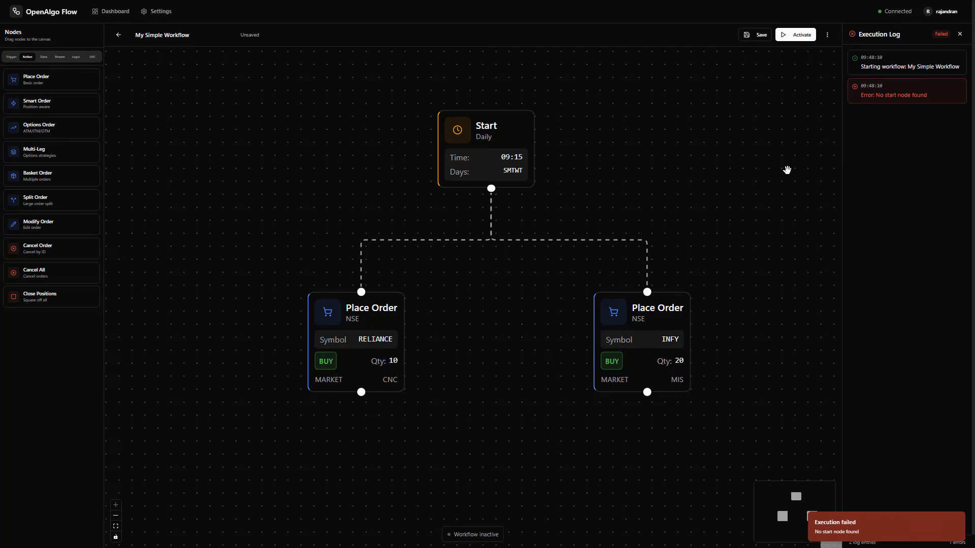
Step: Save My Simple Workflow, close the execution log and run the saved workflow immediately
left_click(757, 37)
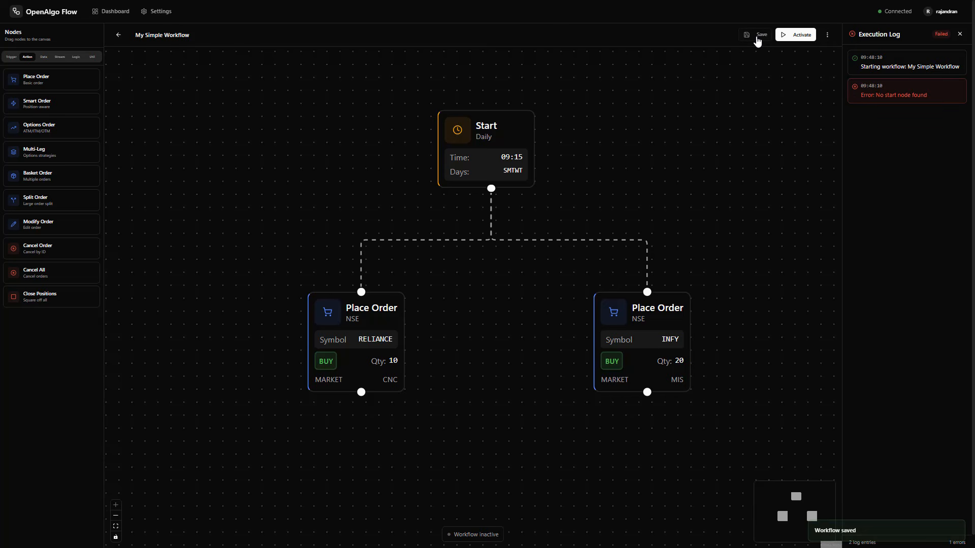
left_click(960, 34)
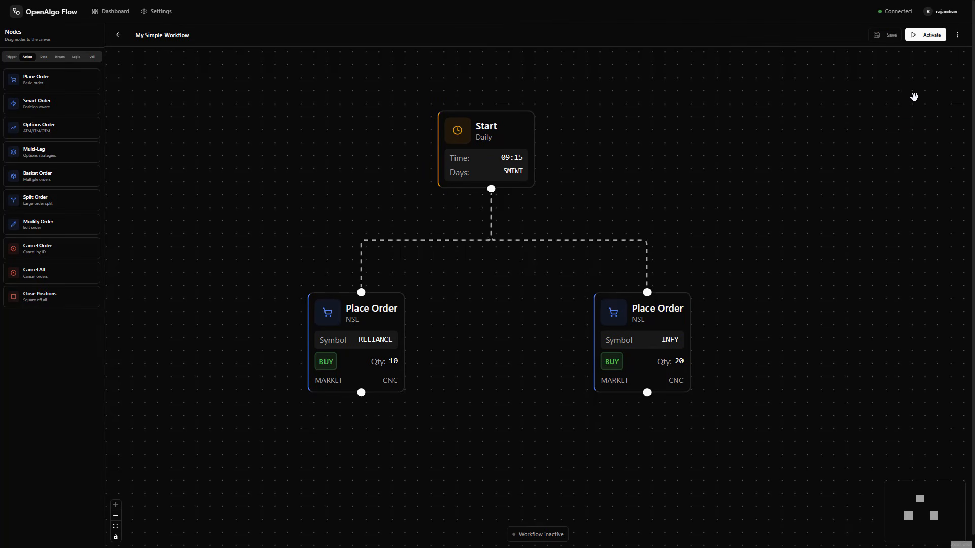
left_click(959, 35)
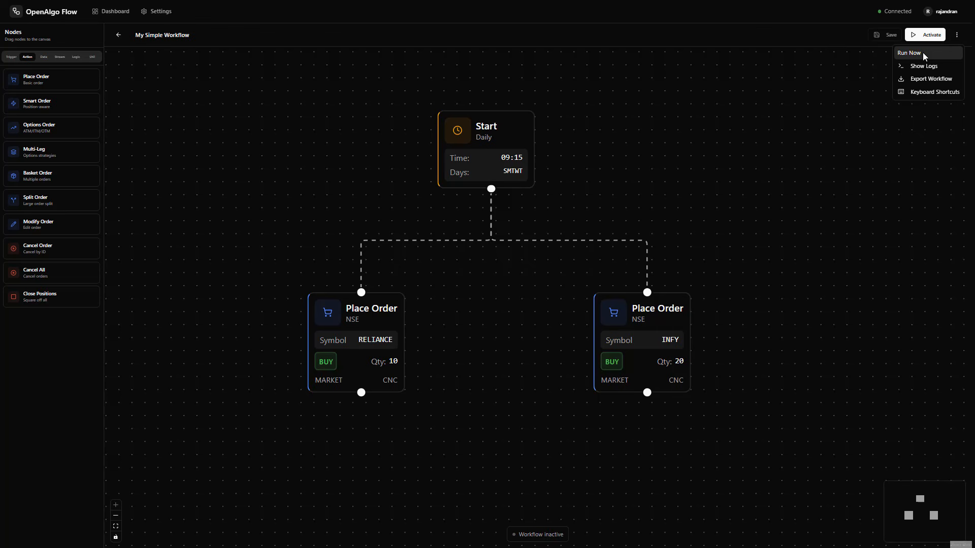
left_click(922, 53)
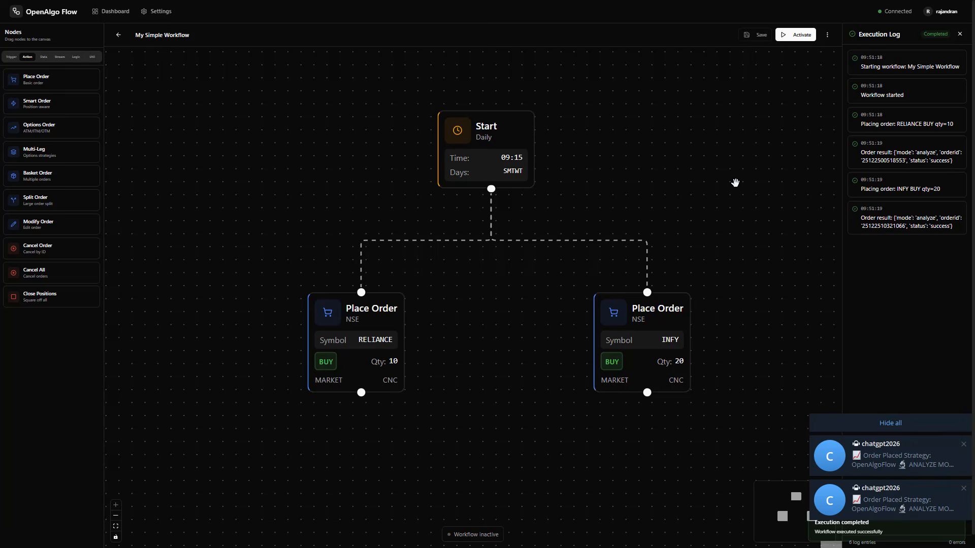
Step: Set the Start node's daily trigger time to 09:20 and close its configuration
left_click(477, 159)
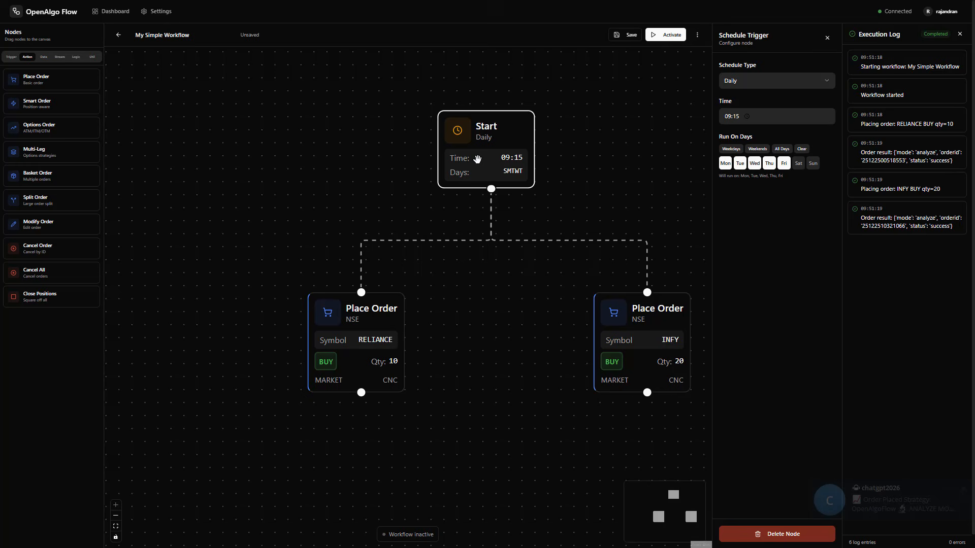
left_click(736, 117)
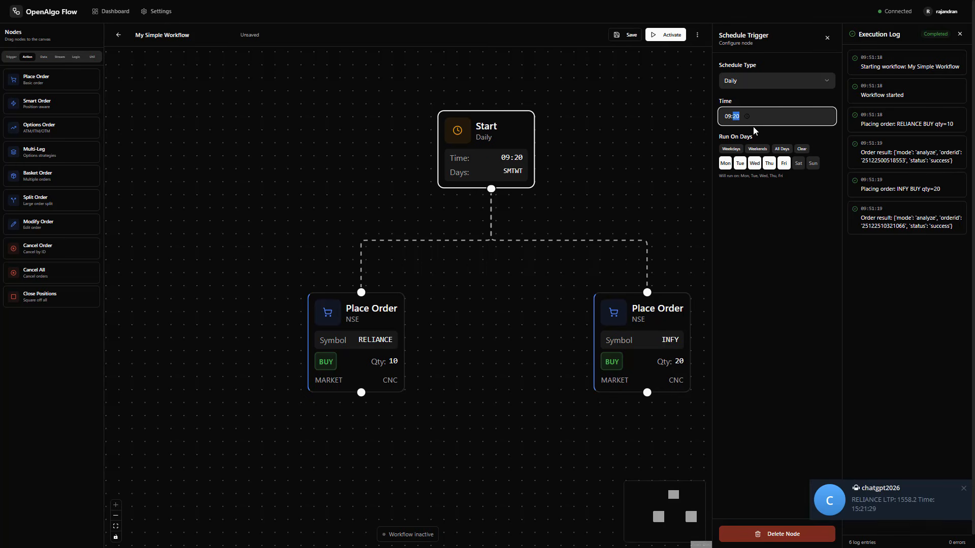
left_click(639, 144)
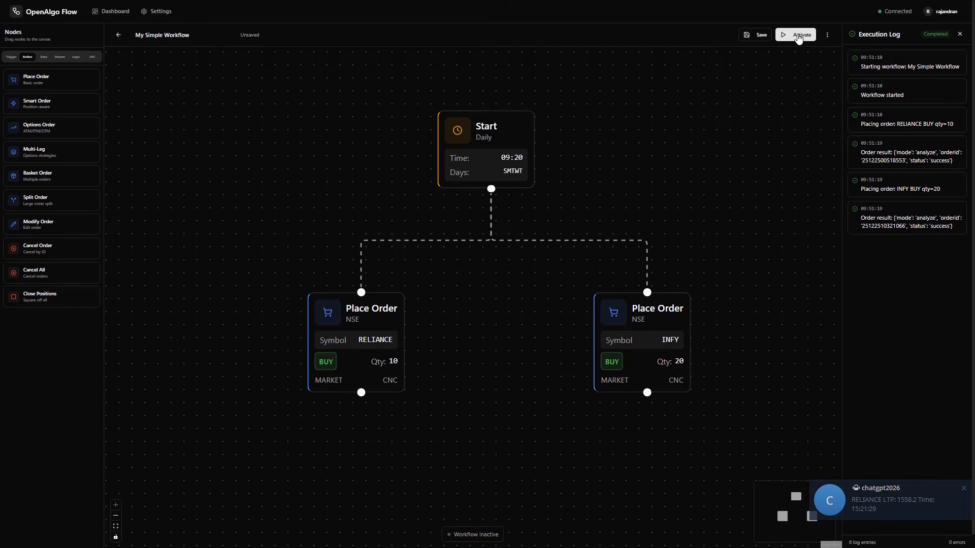
Step: Save the rescheduled workflow and activate it
left_click(755, 35)
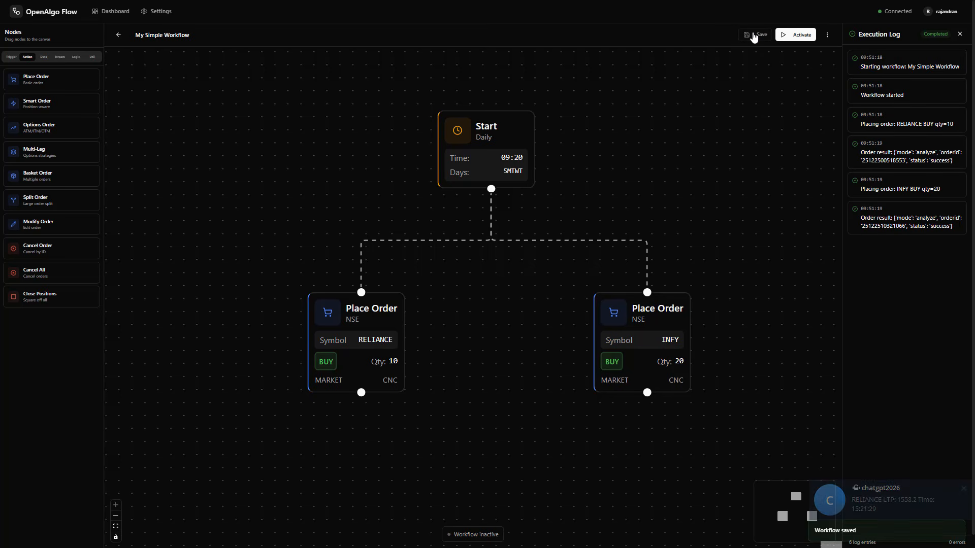
left_click(795, 39)
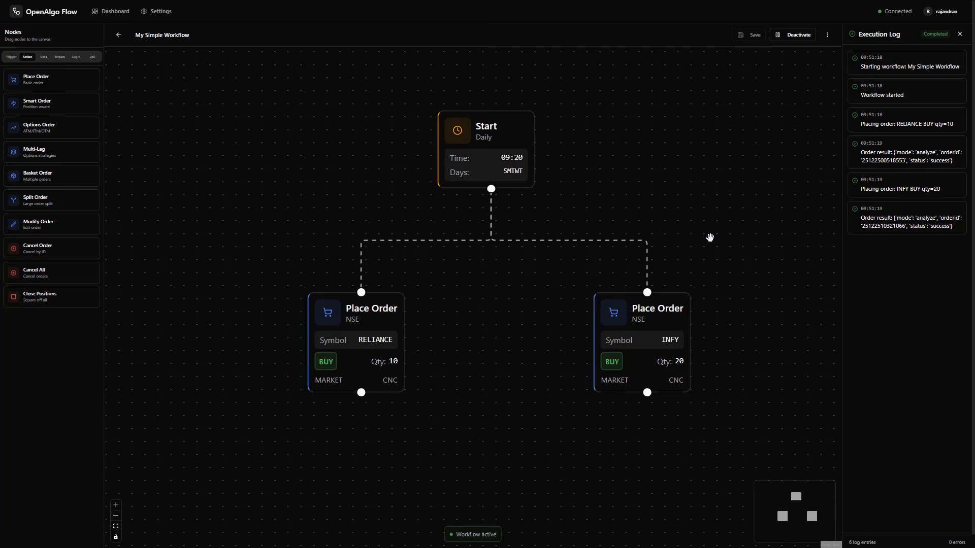
Step: Review the OpenAlgo connection and Analyzer Mode settings and test the connection
left_click(156, 15)
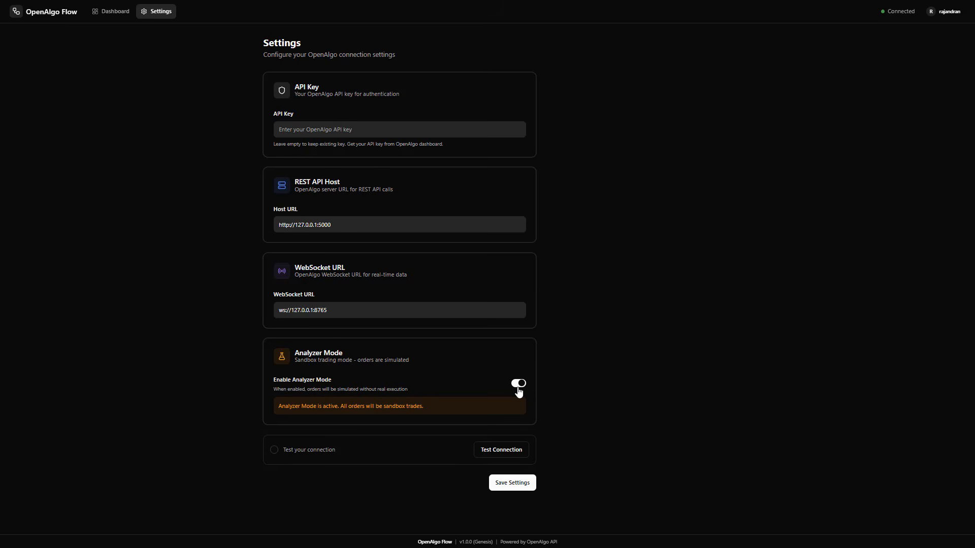
left_click(498, 452)
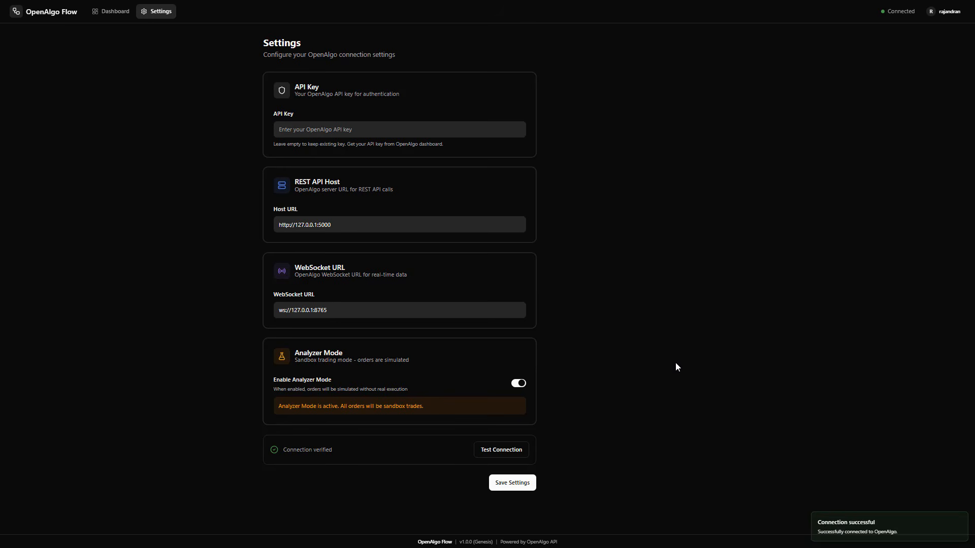
Step: Open the Combined Premium Monitor workflow from the workflow list and export it as a JSON file
left_click(113, 15)
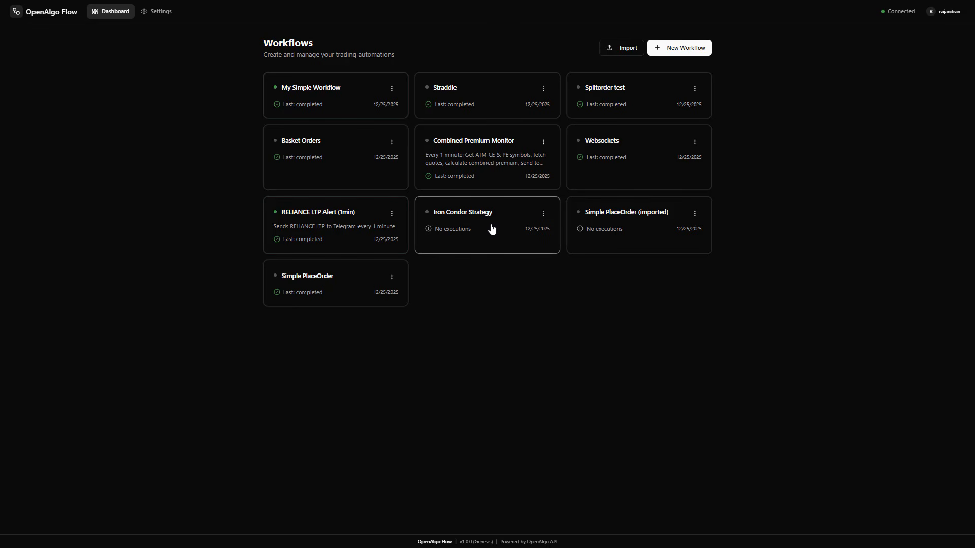
left_click(467, 148)
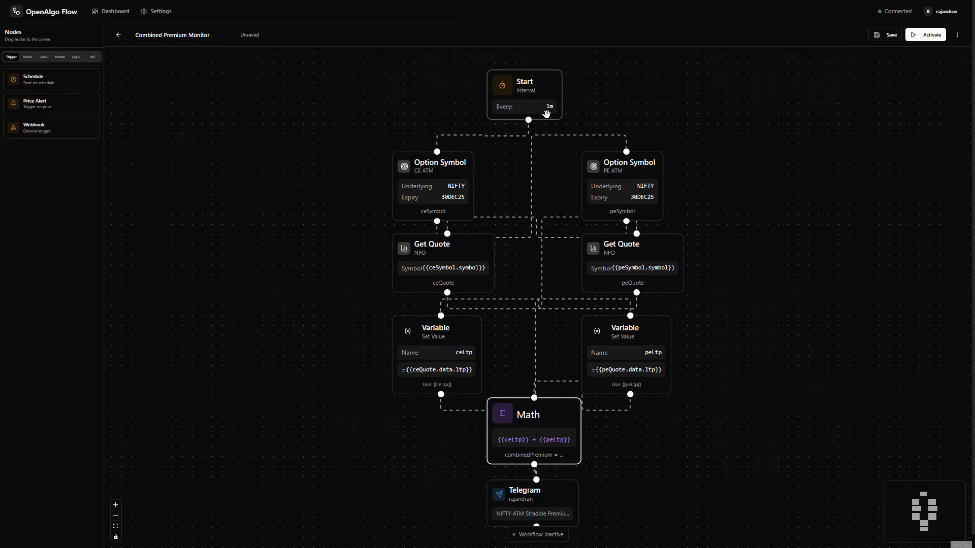
left_click(959, 38)
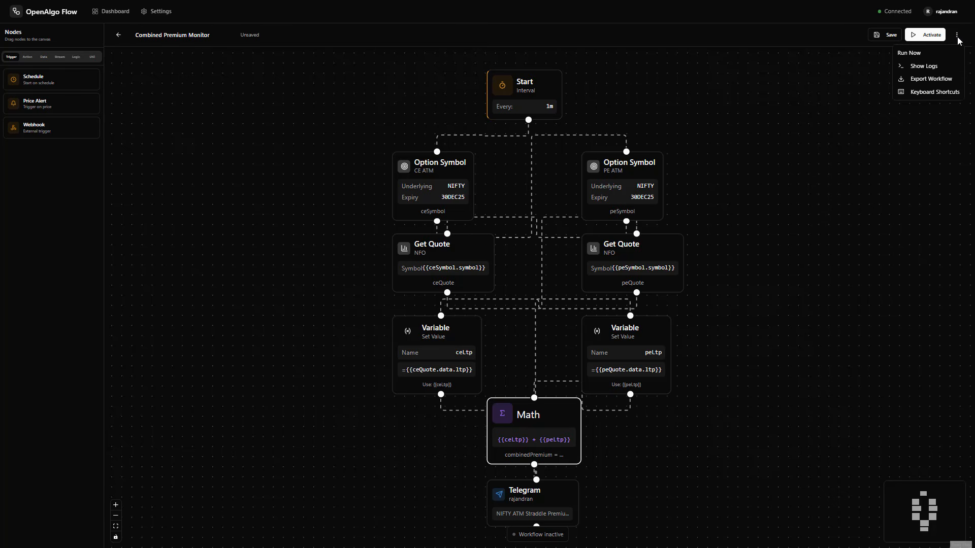
left_click(931, 79)
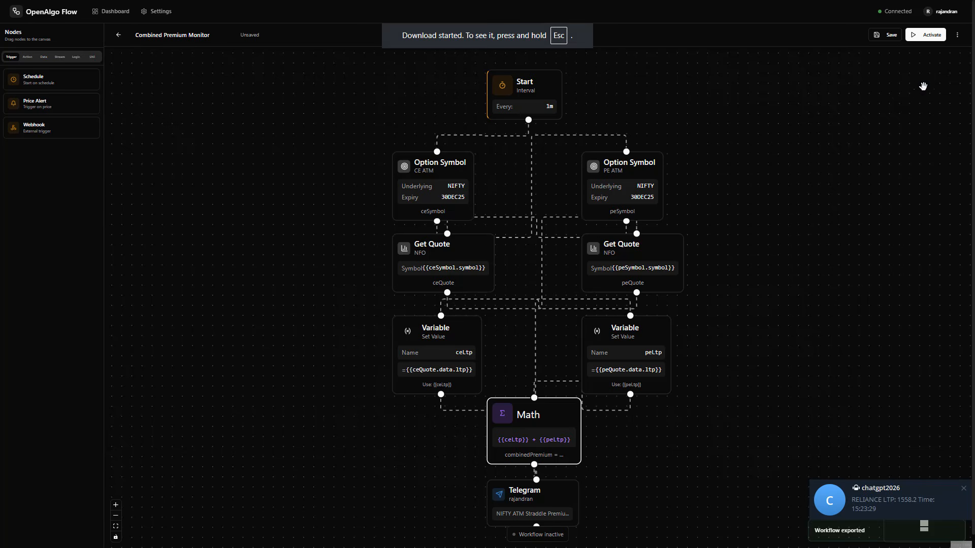
key("Escape")
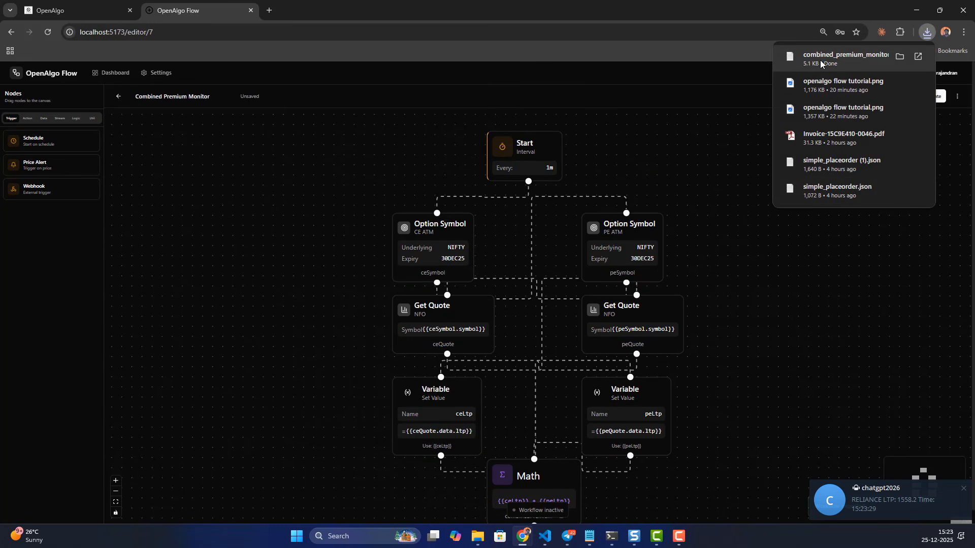
Step: Return to the workflow list and load the exported file combined_premium_monitor (1).json for a workflow import
left_click(103, 74)
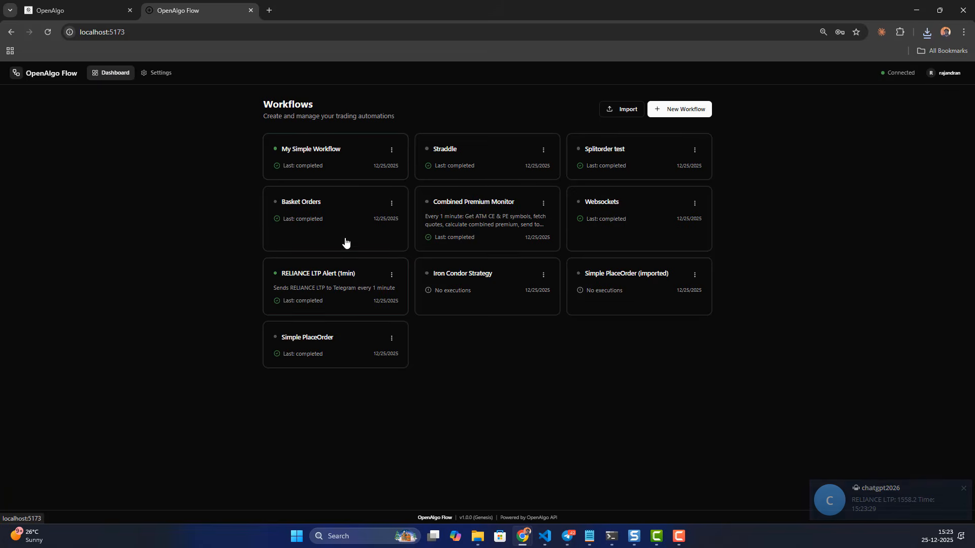
left_click(680, 111)
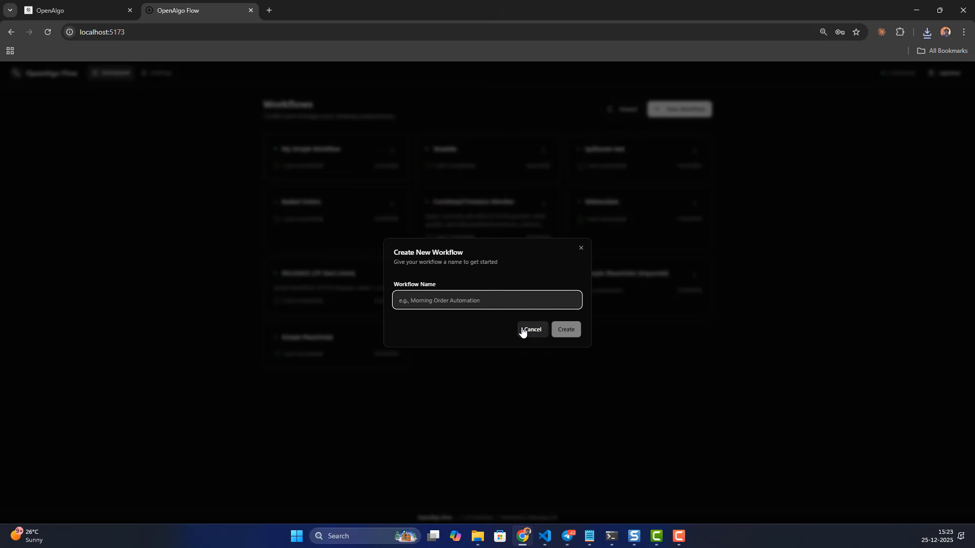
left_click(541, 332)
left_click(626, 107)
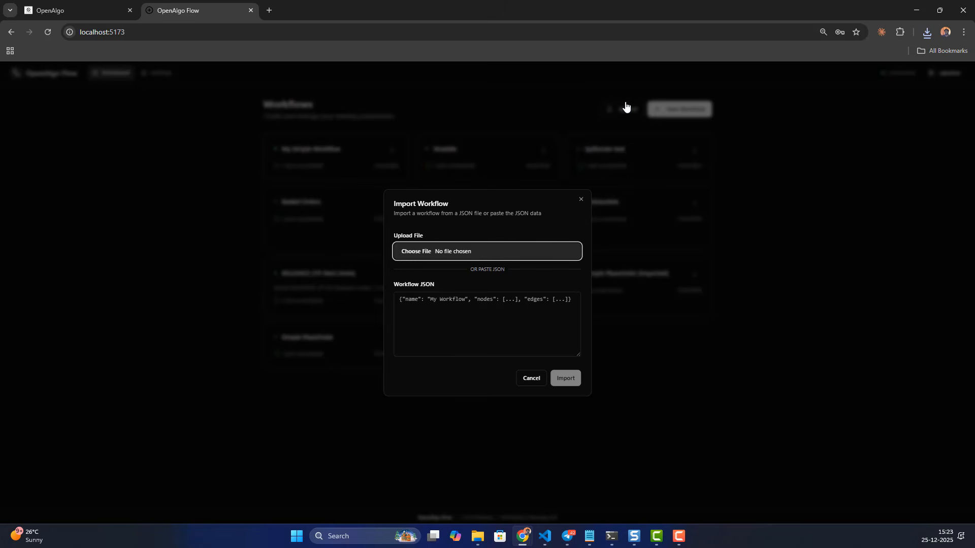
left_click(412, 262)
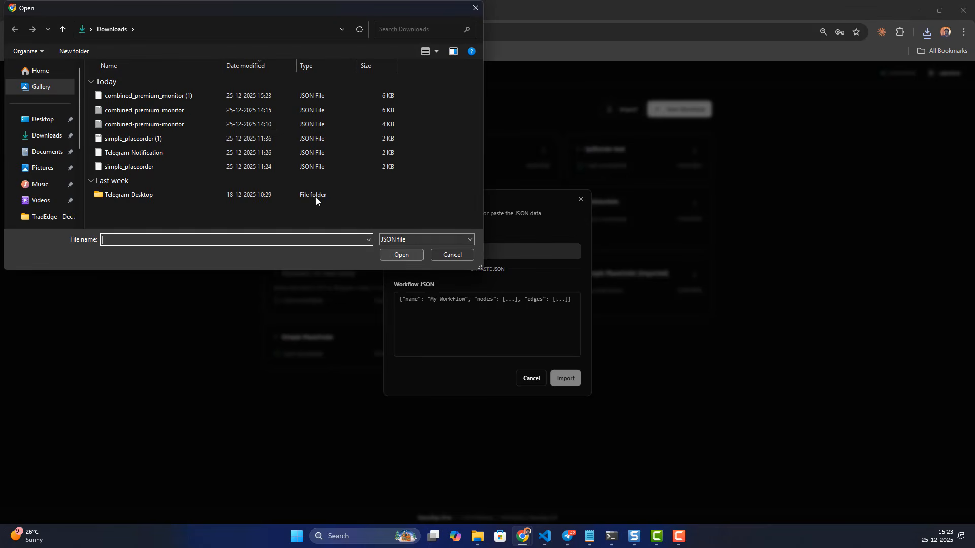
left_click(396, 255)
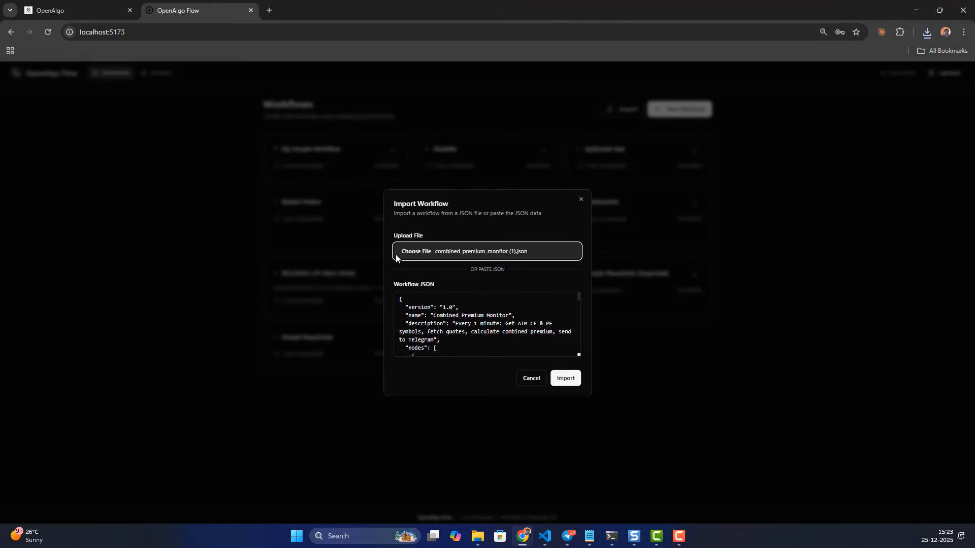
Step: Review the loaded workflow JSON through to its end, import it as a new workflow, and clear the node selection on the canvas
scroll(487, 324, "down", 10)
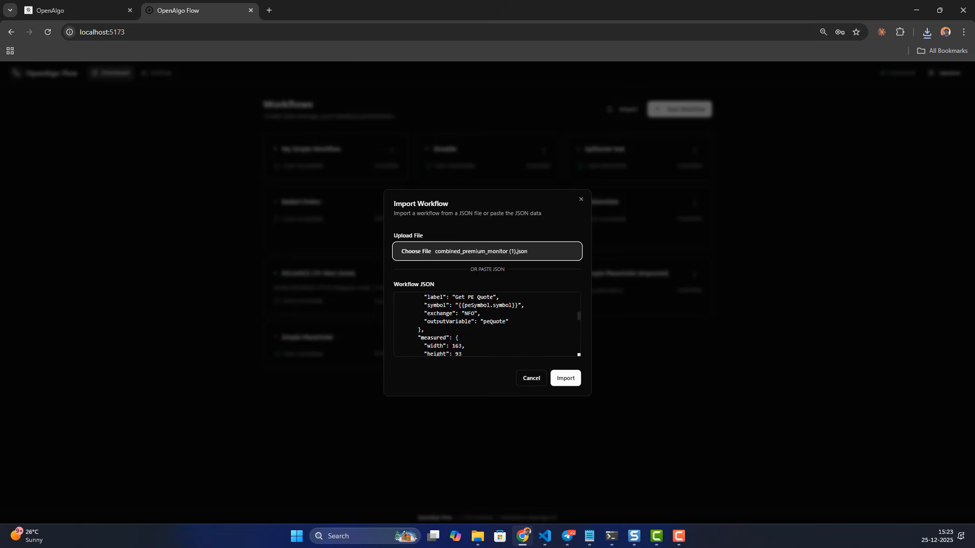
scroll(487, 324, "down", 5)
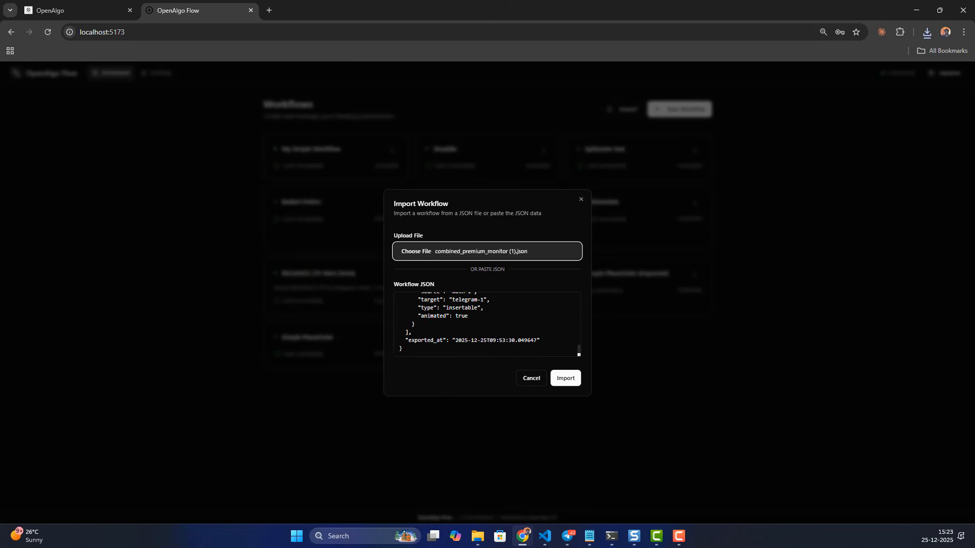
left_click(564, 380)
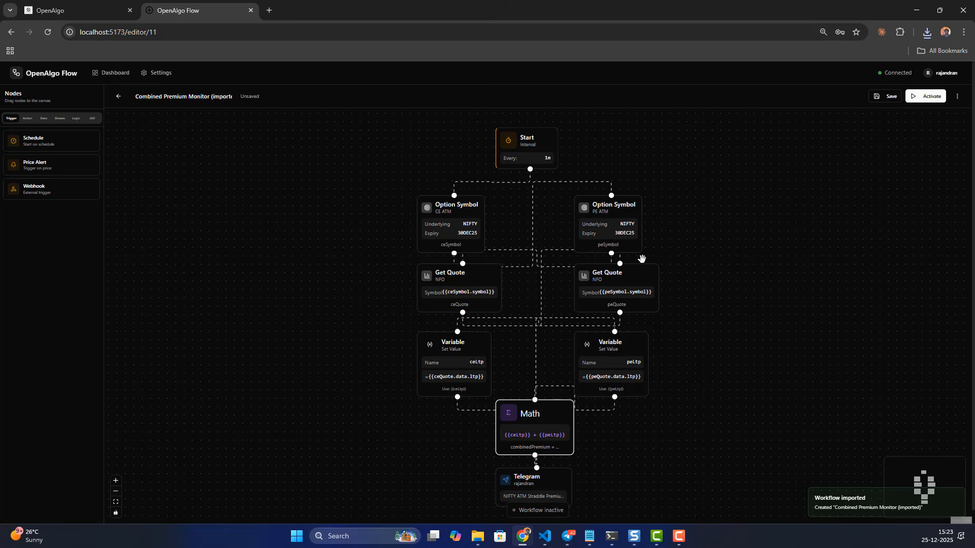
left_click(709, 257)
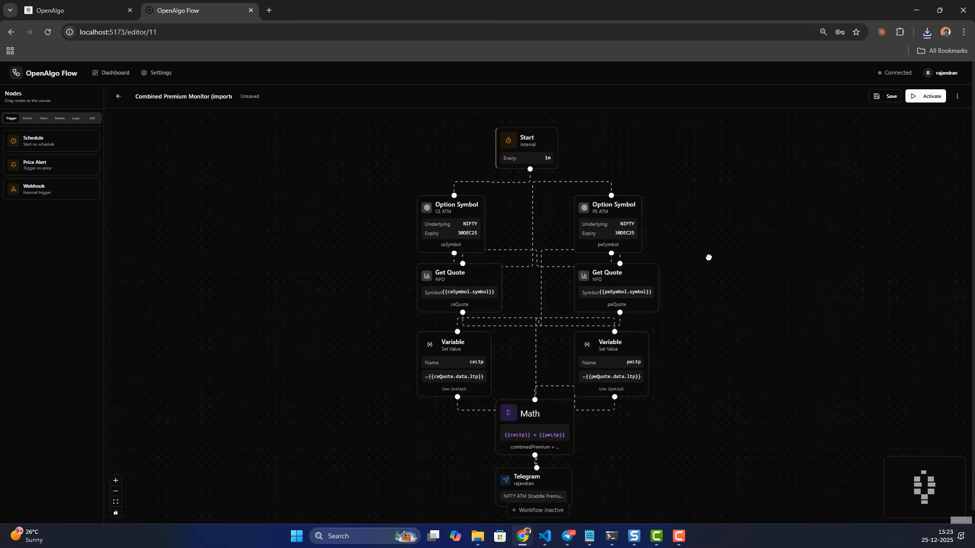